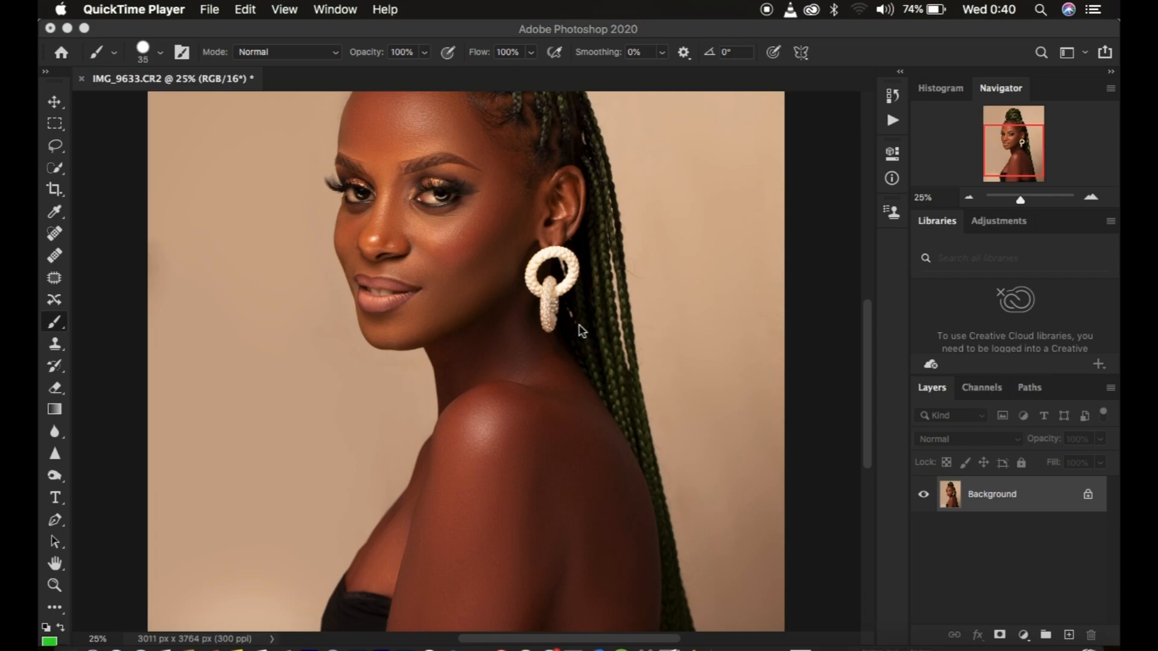
# - Outline the forehead, nose bridge, cheek and shoulder skin areas in green on a new layer, and delete that layer
pyautogui.click(1069, 635)
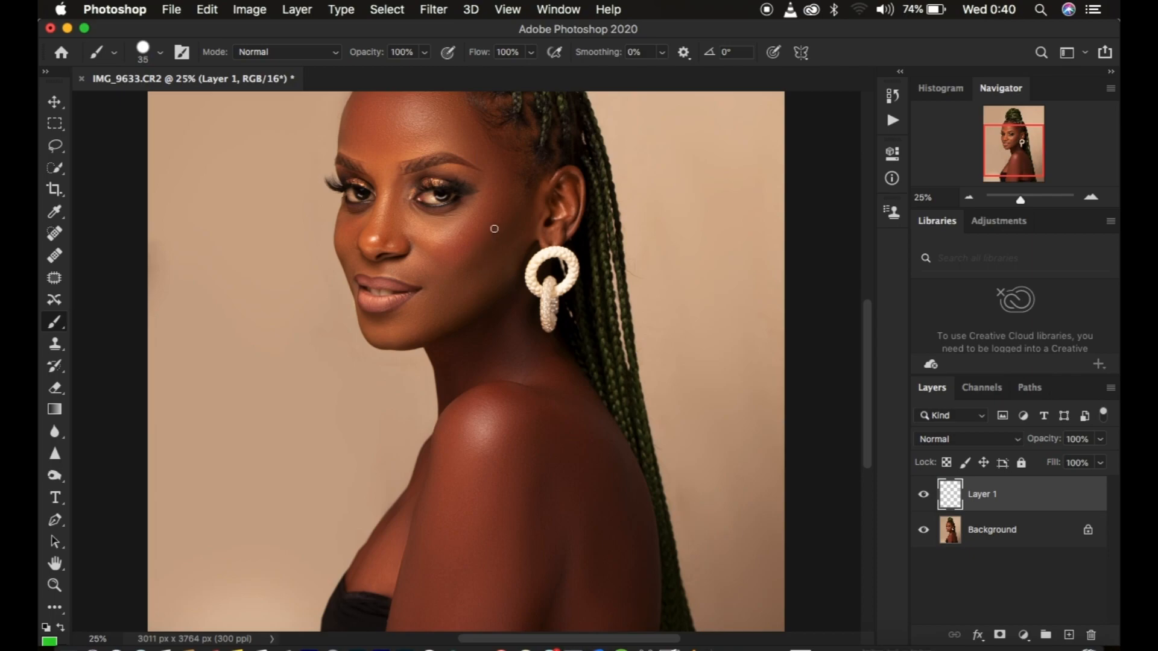
pyautogui.moveTo(481, 199)
pyautogui.mouseDown()
pyautogui.moveTo(433, 261)
pyautogui.moveTo(479, 260)
pyautogui.moveTo(520, 192)
pyautogui.moveTo(483, 201)
pyautogui.mouseUp()
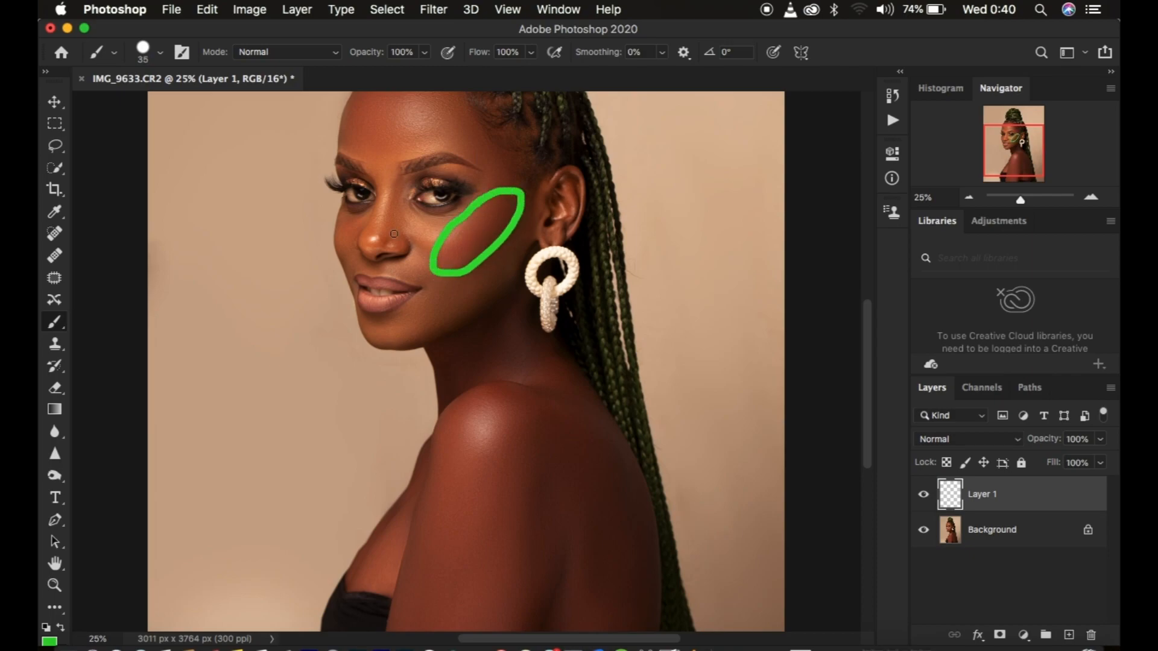
pyautogui.moveTo(391, 150)
pyautogui.mouseDown()
pyautogui.moveTo(379, 152)
pyautogui.moveTo(389, 205)
pyautogui.moveTo(397, 147)
pyautogui.moveTo(392, 162)
pyautogui.mouseUp()
pyautogui.moveTo(387, 95)
pyautogui.mouseDown()
pyautogui.moveTo(388, 131)
pyautogui.moveTo(444, 87)
pyautogui.moveTo(380, 92)
pyautogui.mouseUp()
pyautogui.moveTo(494, 330)
pyautogui.mouseDown()
pyautogui.moveTo(439, 577)
pyautogui.moveTo(525, 629)
pyautogui.moveTo(615, 608)
pyautogui.moveTo(617, 451)
pyautogui.moveTo(515, 326)
pyautogui.mouseUp()
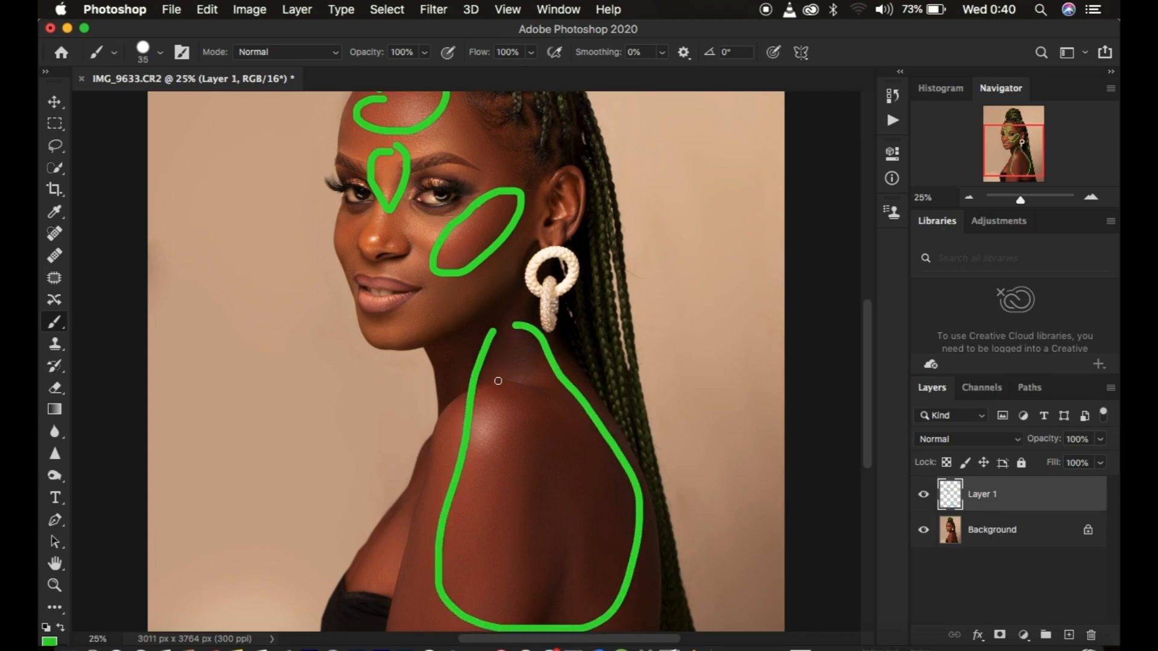
pyautogui.moveTo(452, 375)
pyautogui.mouseDown()
pyautogui.moveTo(483, 401)
pyautogui.moveTo(485, 386)
pyautogui.mouseUp()
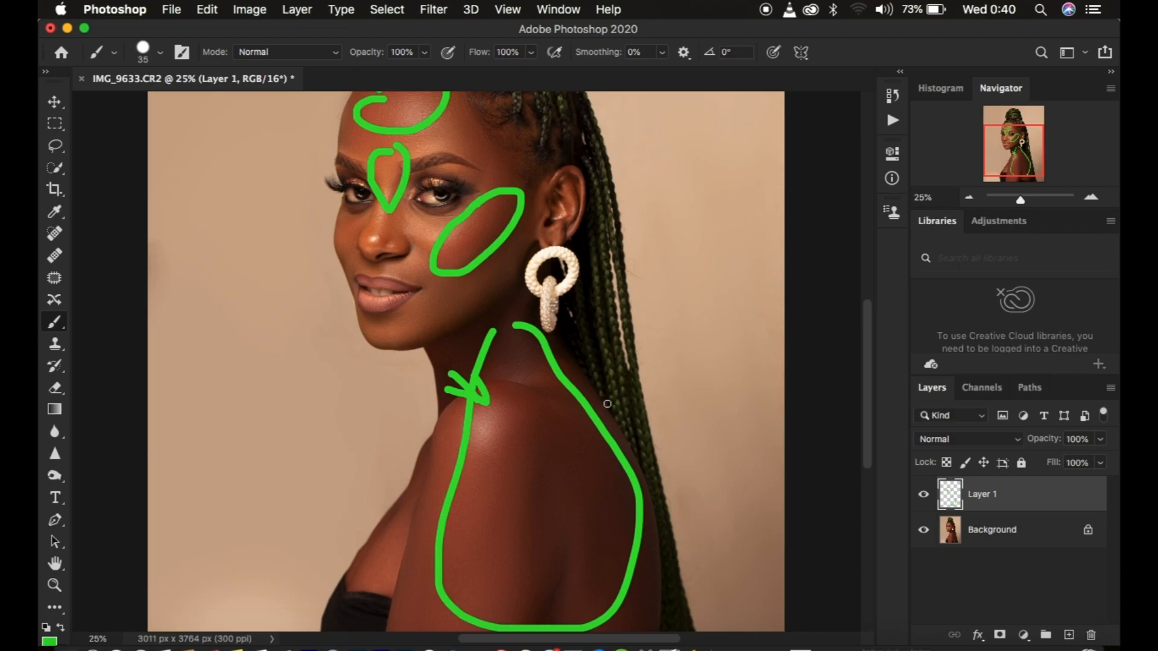
pyautogui.press('BackSpace')
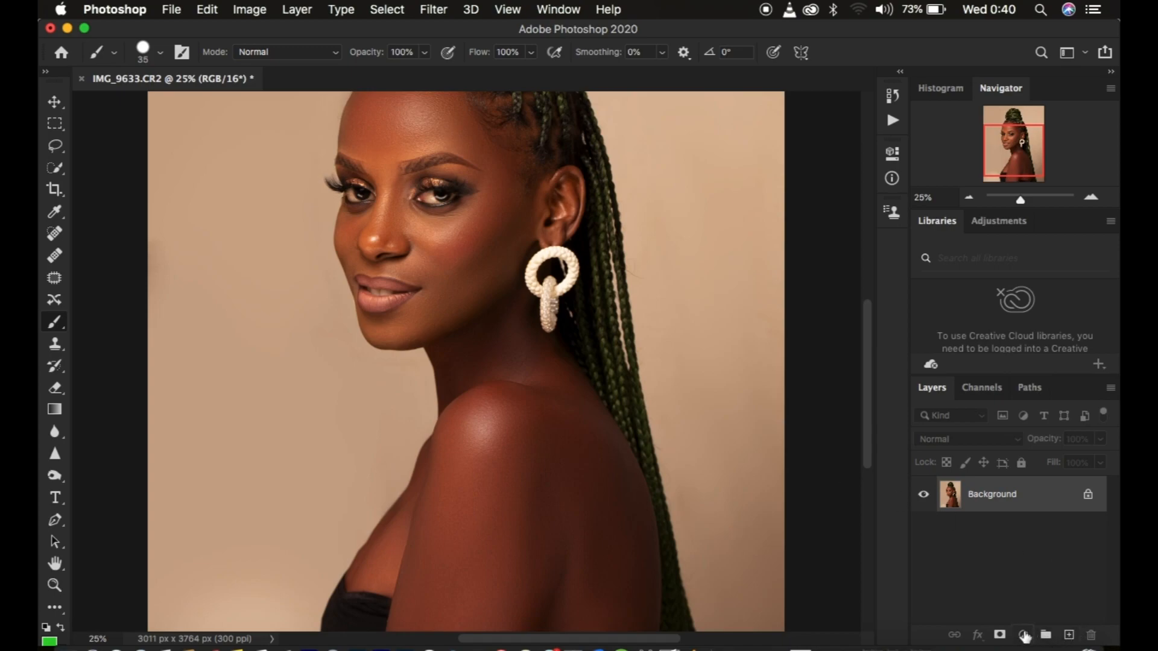
# - Add a Gradient Map adjustment layer above the Background and hide it
pyautogui.click(1024, 635)
pyautogui.click(1022, 589)
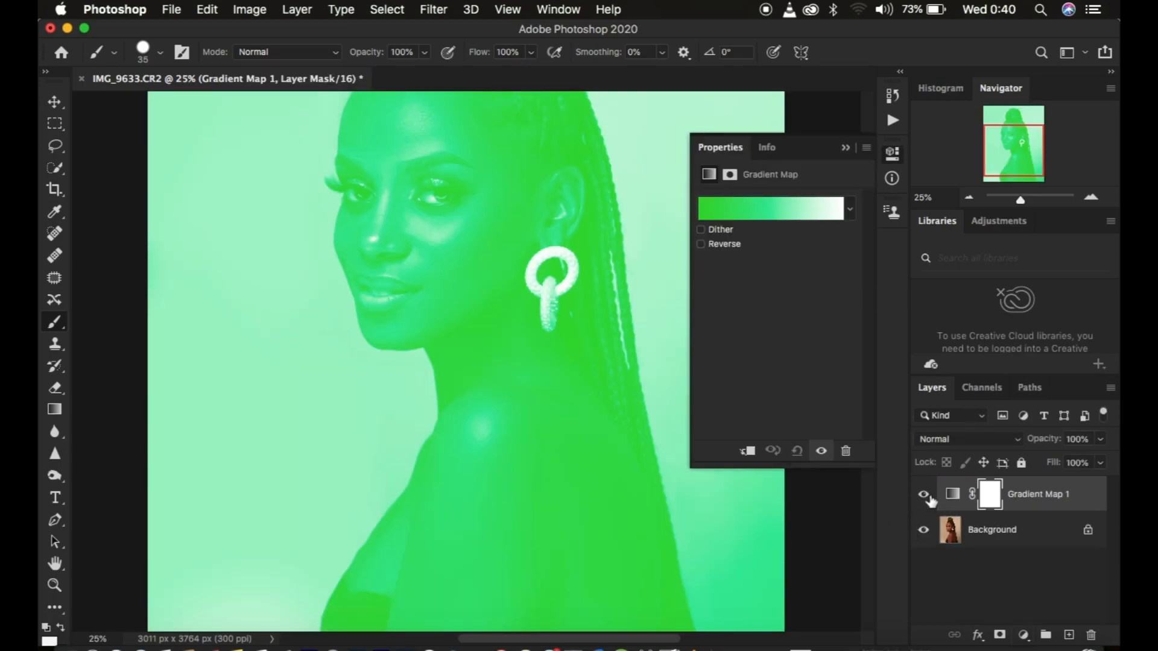
pyautogui.click(952, 496)
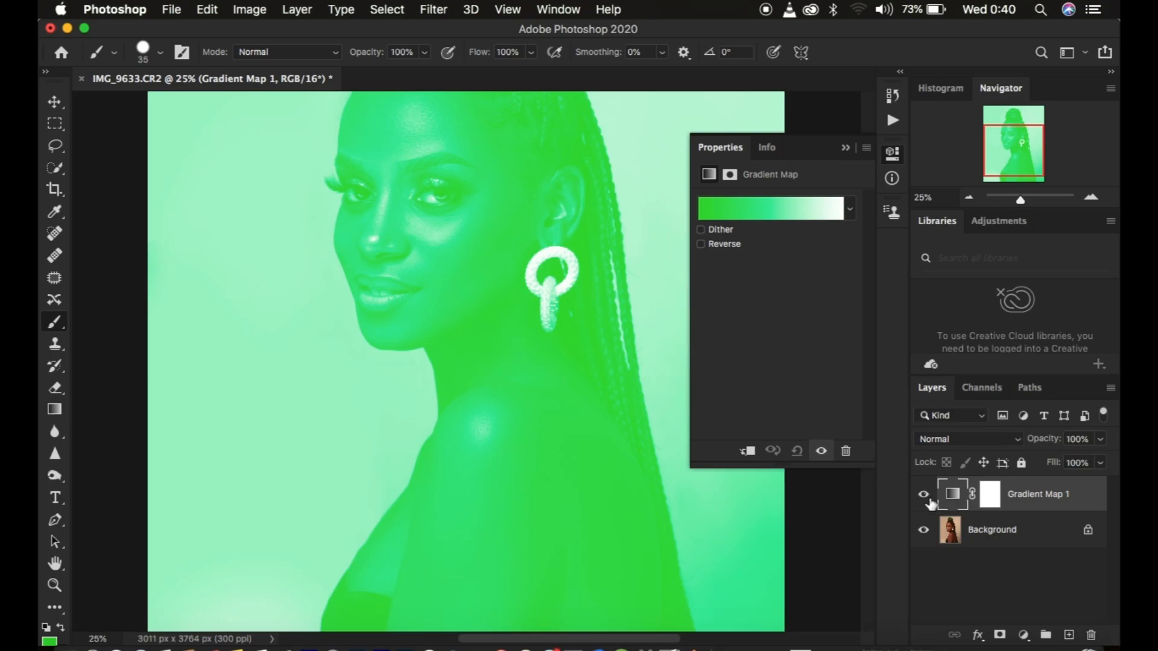
pyautogui.click(924, 500)
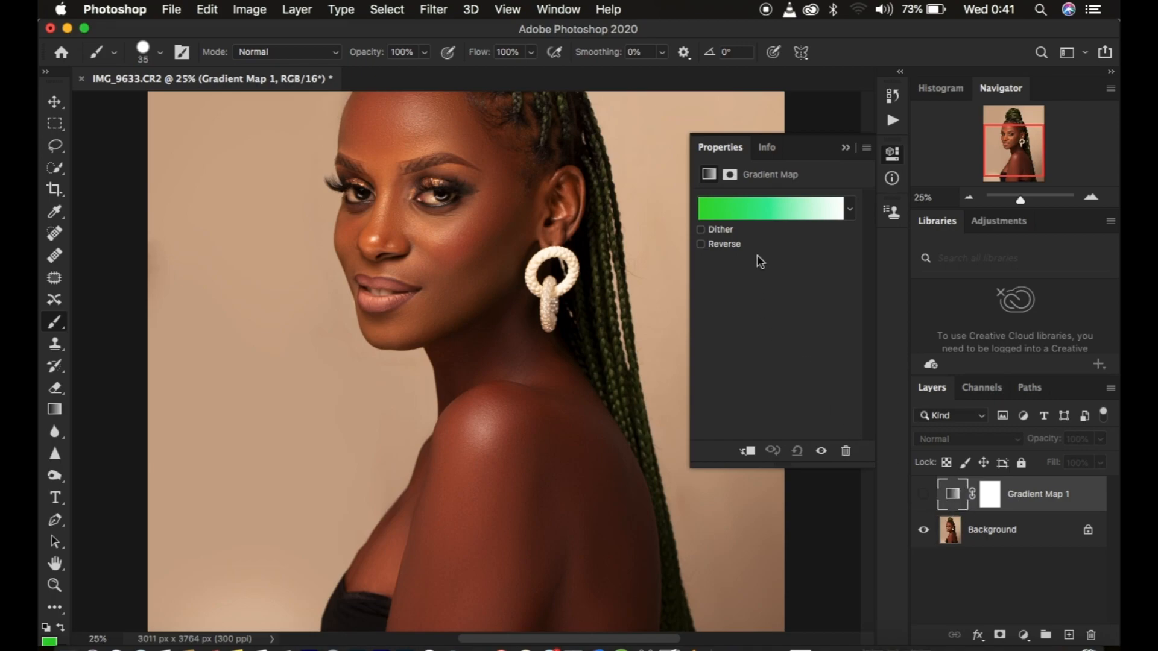
# - Open the gradient map's gradient for editing, keep 5 by 5 Average sampling, and add a colour stop at 50%
pyautogui.click(759, 217)
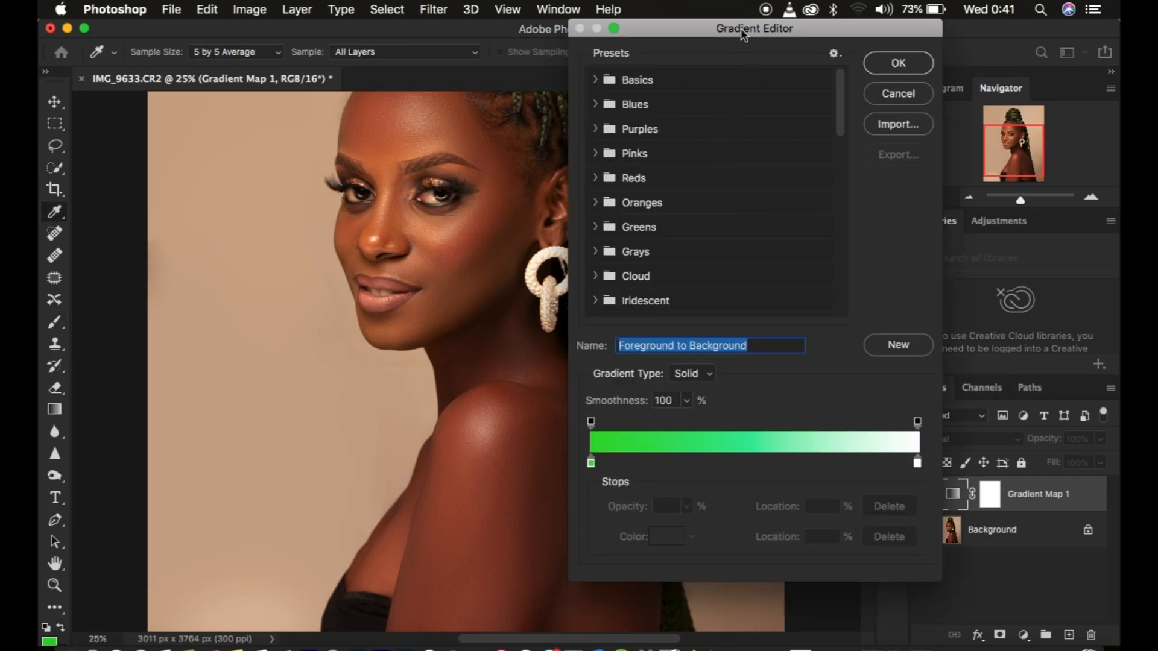
pyautogui.moveTo(740, 28); pyautogui.dragTo(821, 28)
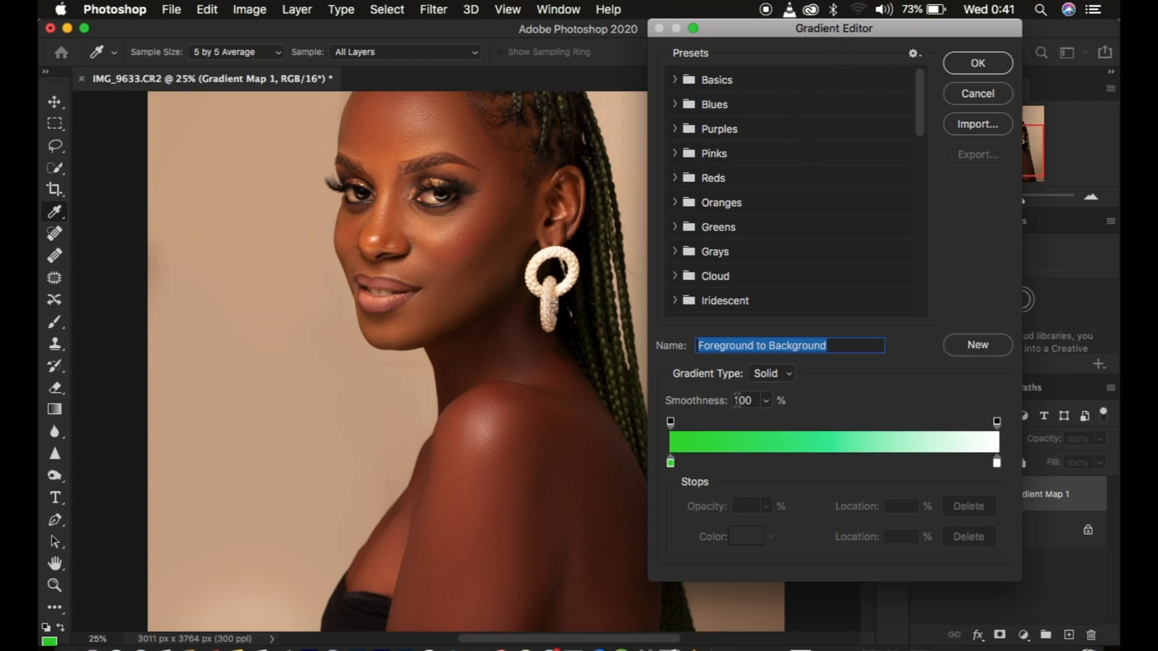
pyautogui.click(671, 464)
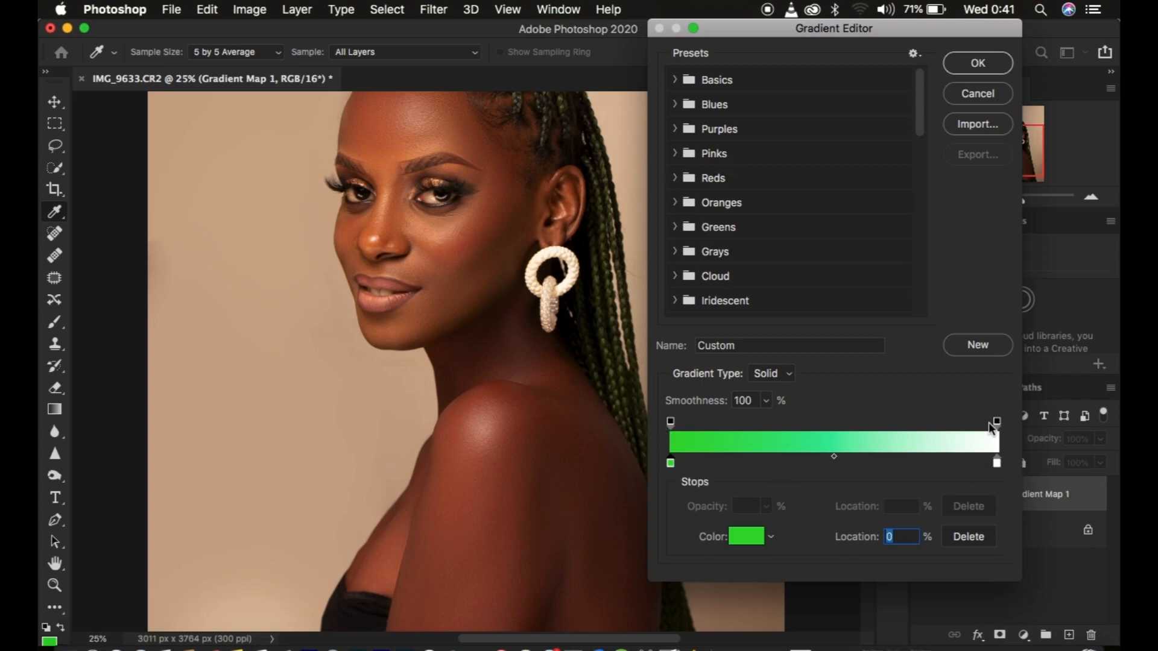
pyautogui.click(233, 57)
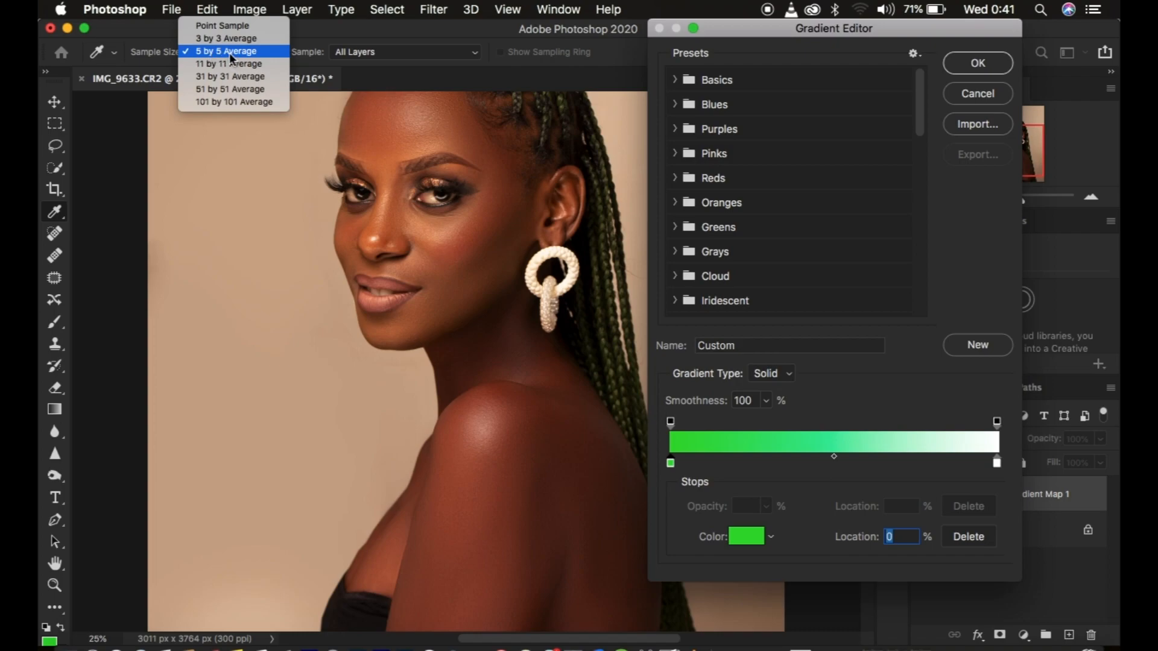
pyautogui.click(226, 53)
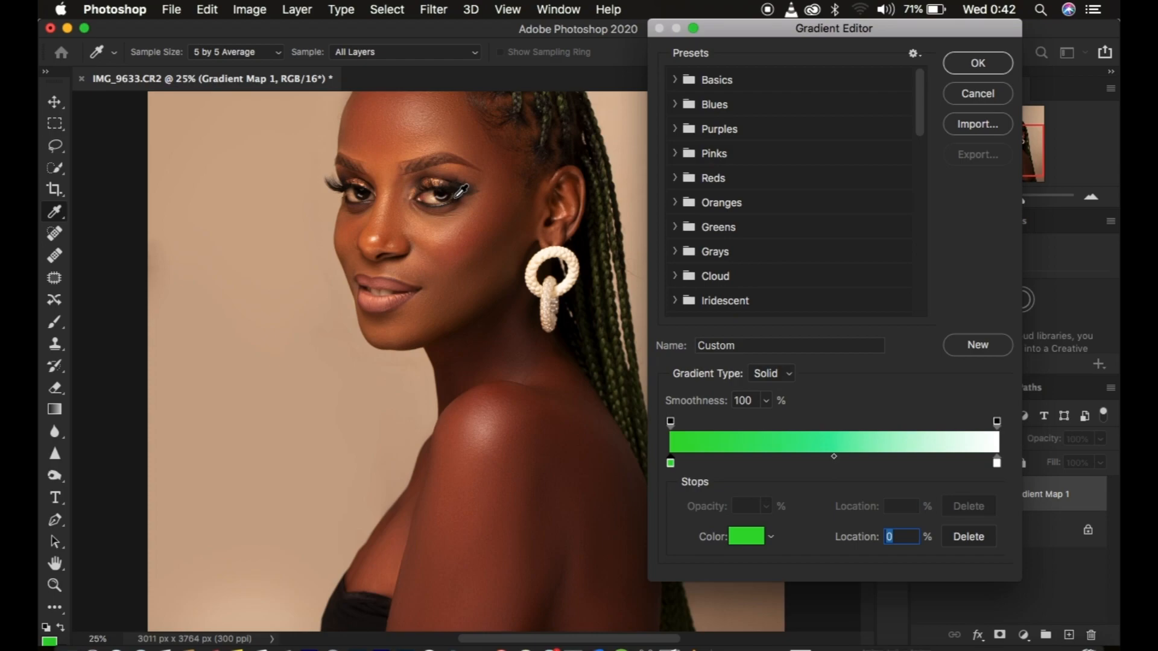
pyautogui.click(826, 461)
pyautogui.write('50')
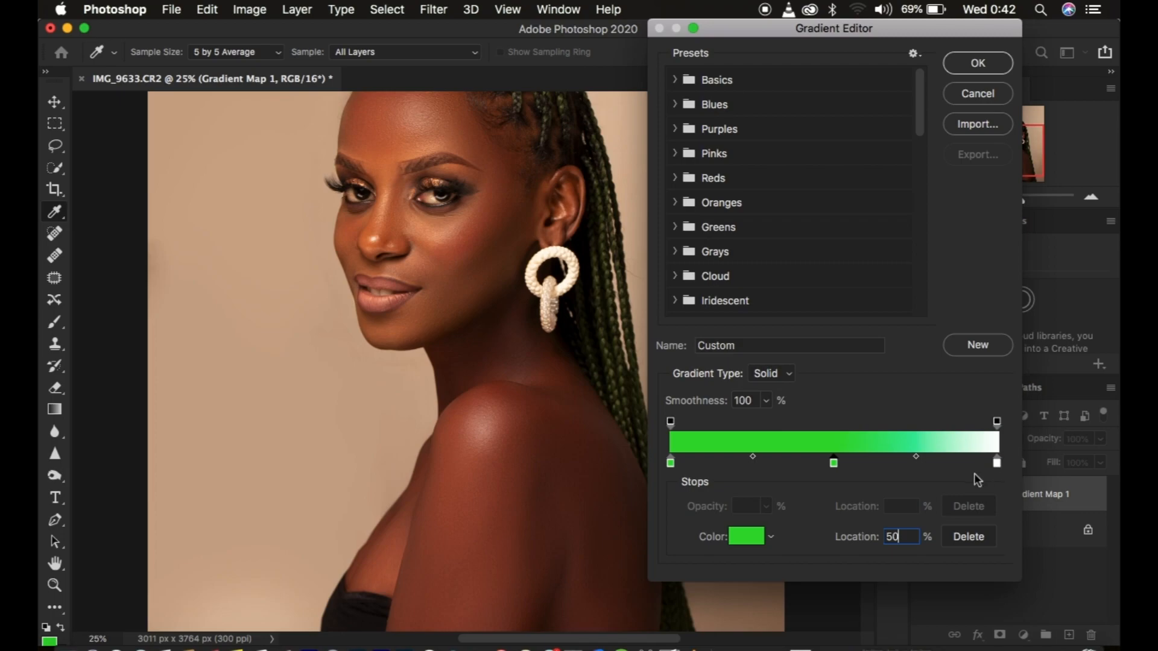
# - Set the 0% gradient stop to the dark skin tone 4f2f1c sampled from the shadowed cheek near the ear
pyautogui.click(671, 463)
pyautogui.doubleClick(671, 463)
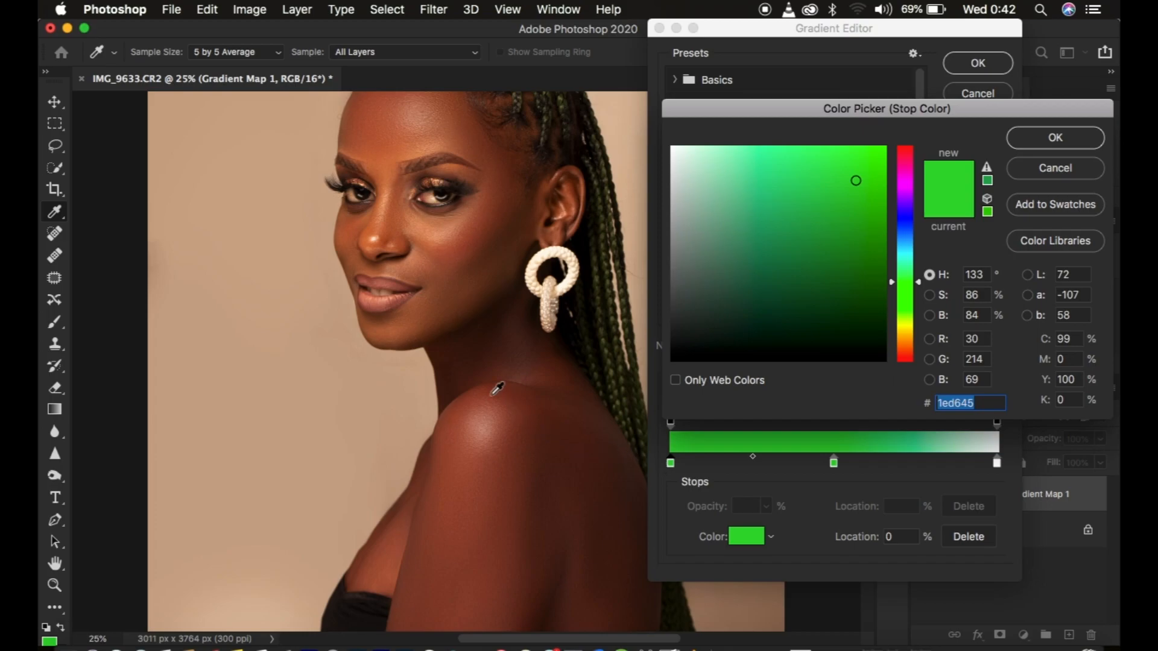
pyautogui.scroll(1, 497, 389)
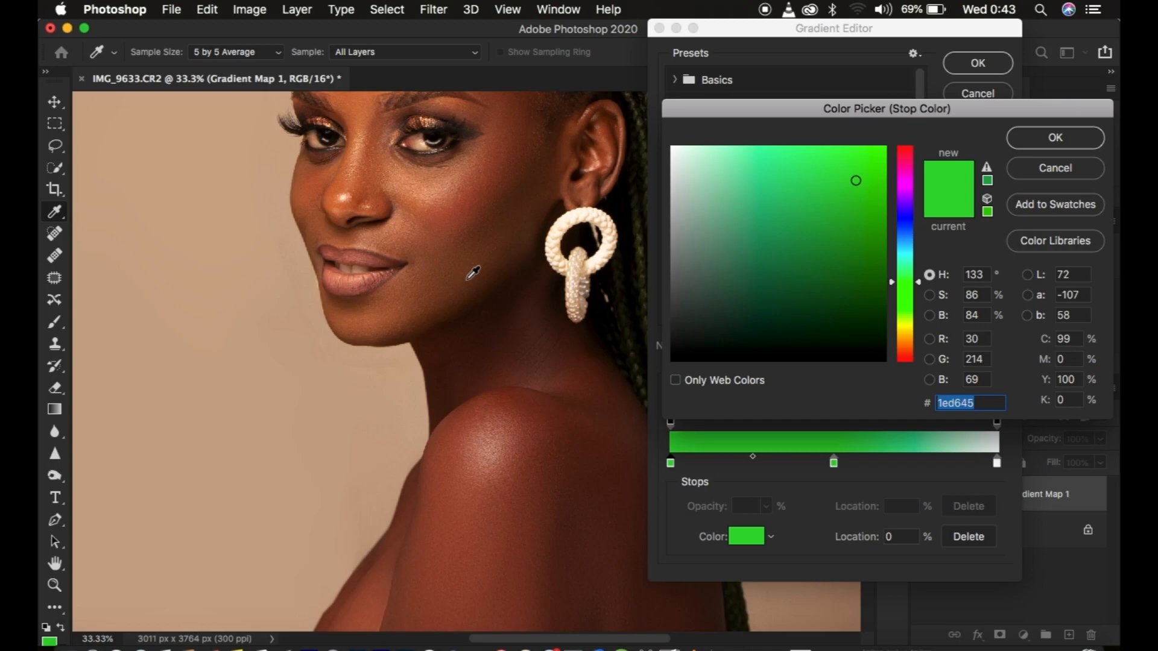
pyautogui.click(500, 223)
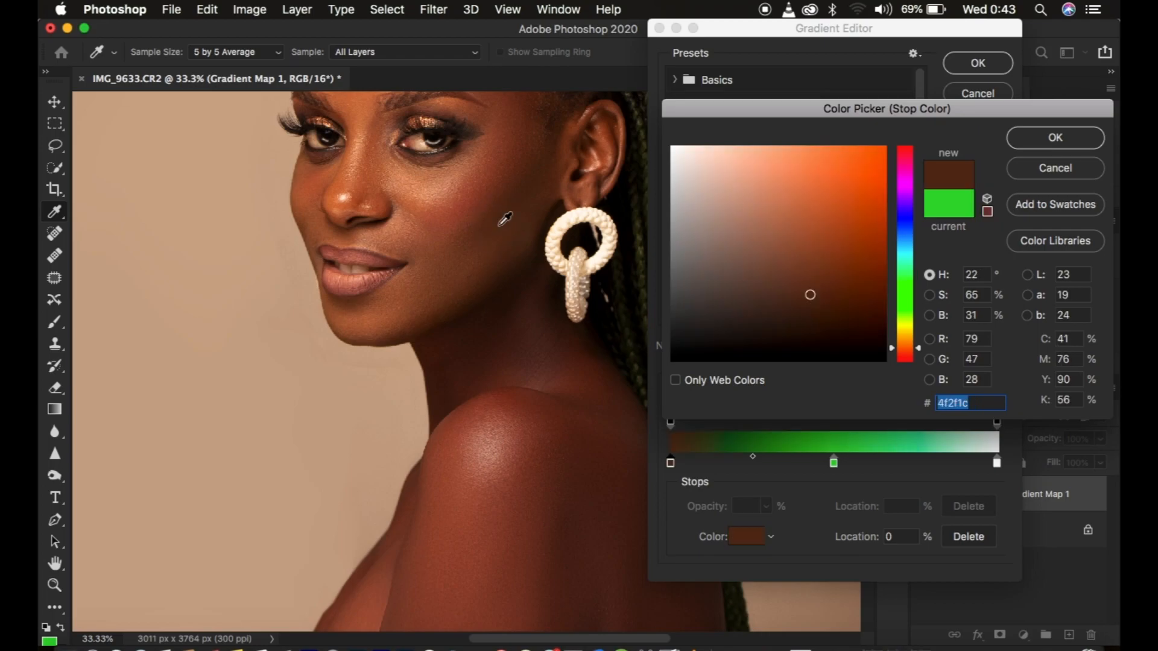
pyautogui.click(1048, 144)
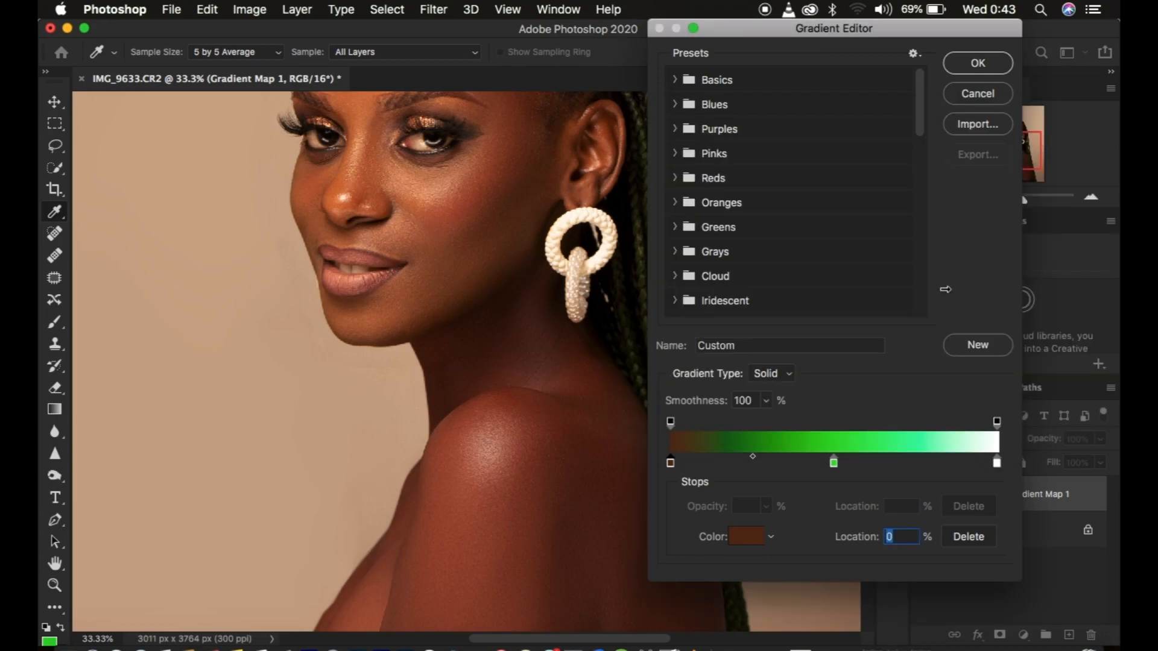
# - Set the 50% gradient stop to the midtone b66d3d sampled from the skin beside the nose
pyautogui.click(835, 464)
pyautogui.doubleClick(834, 463)
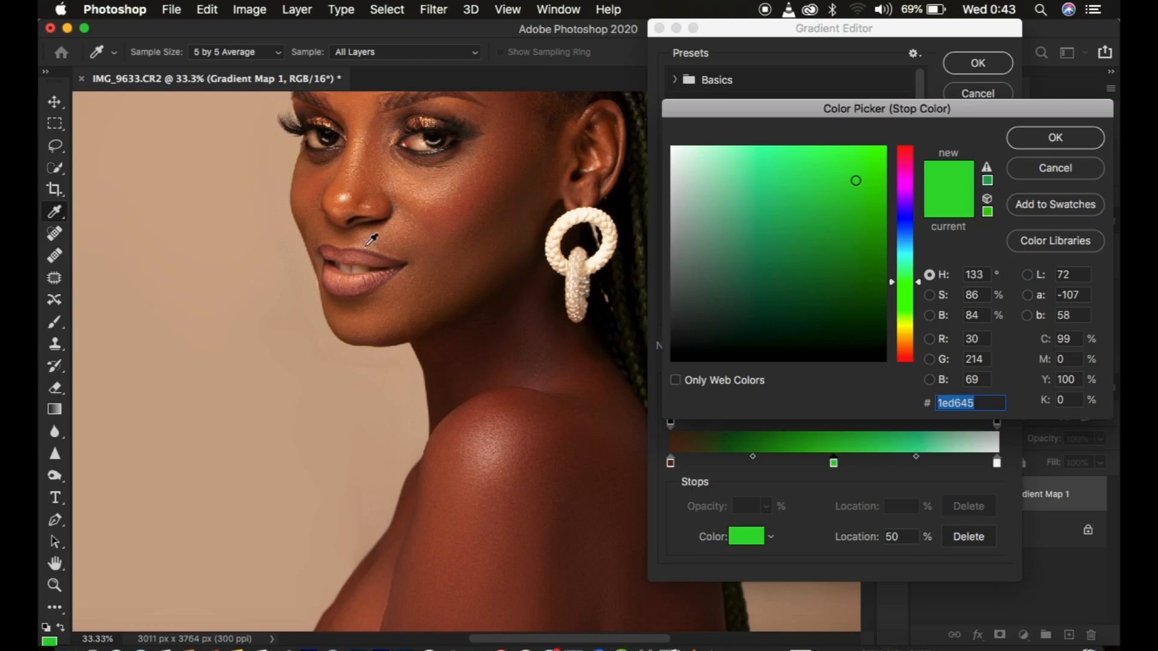
pyautogui.click(329, 202)
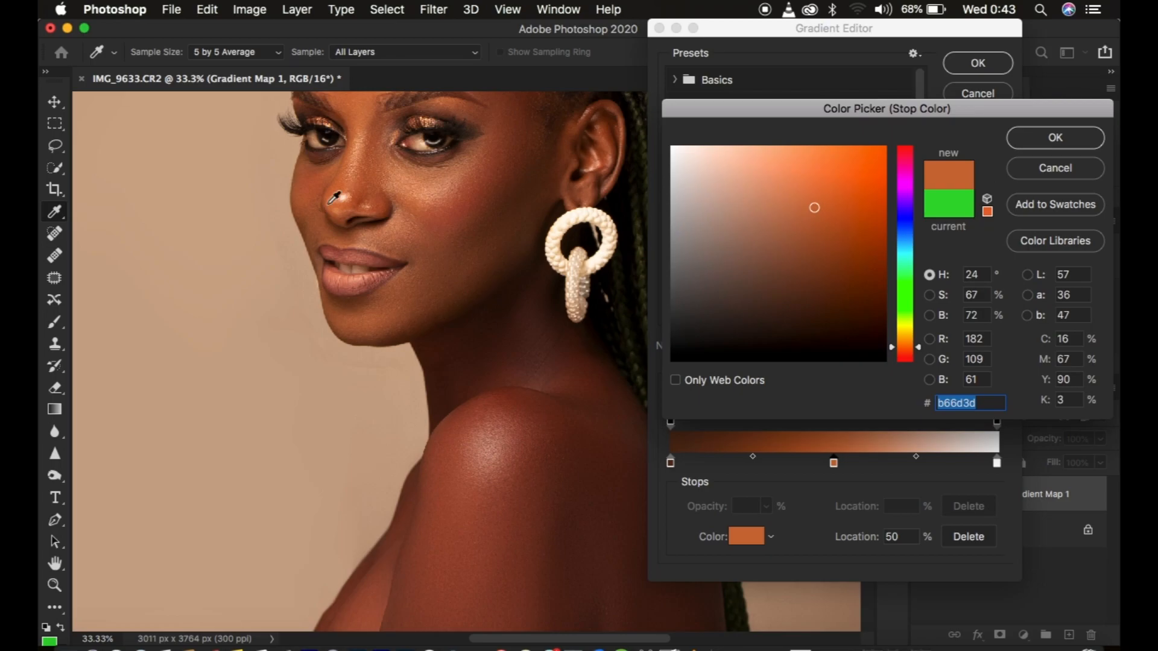
pyautogui.click(1055, 137)
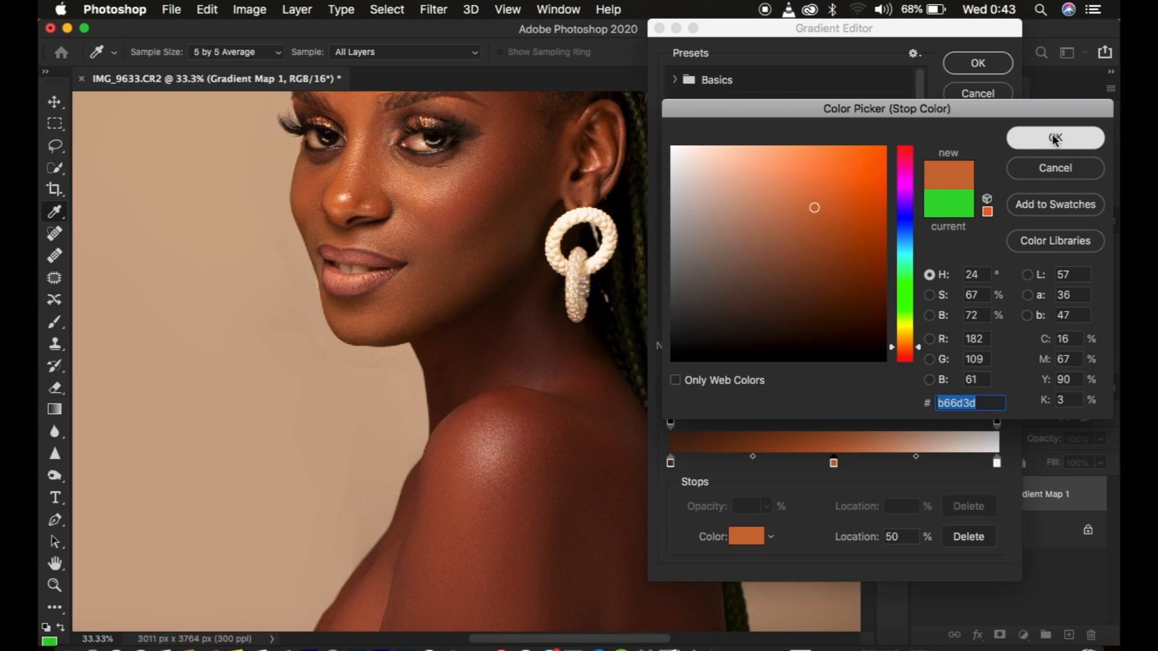
# - Set the 100% gradient stop to the highlight tone e8c6ac sampled from the nose, and apply the gradient
pyautogui.doubleClick(997, 462)
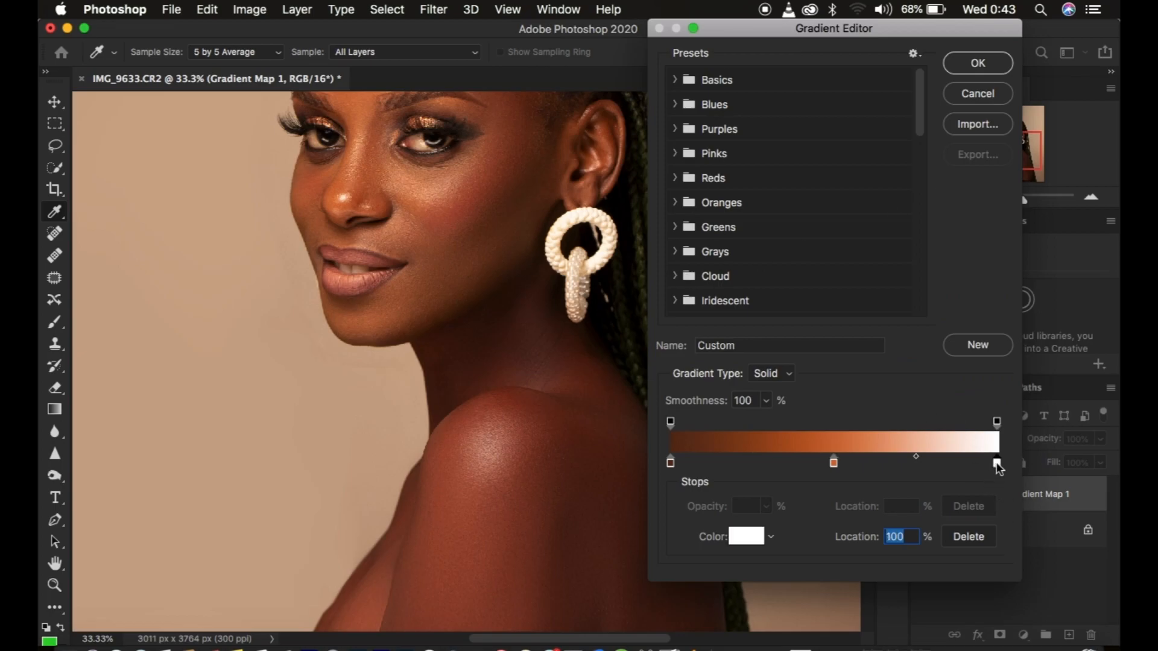
pyautogui.click(346, 197)
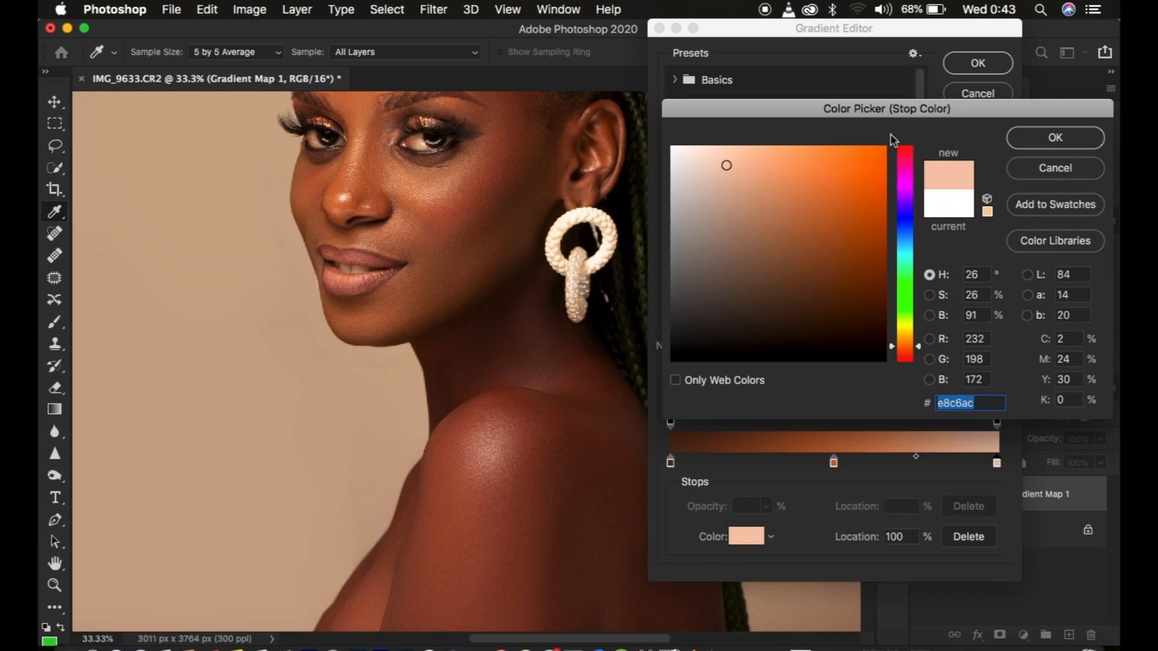
pyautogui.click(1050, 140)
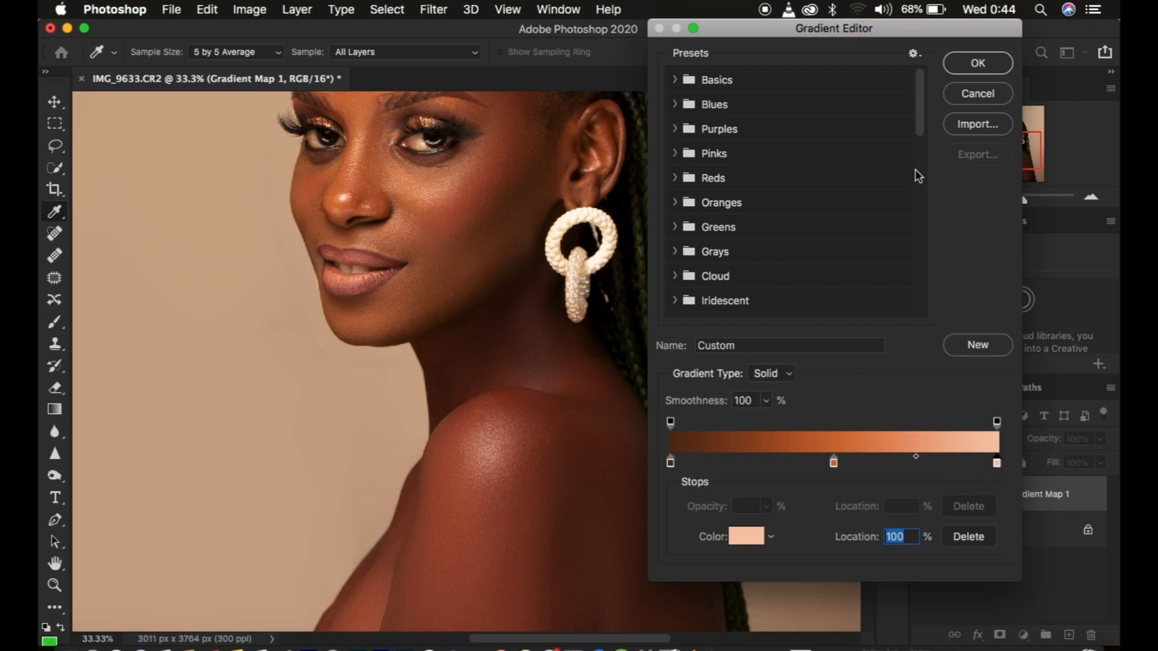
pyautogui.click(975, 65)
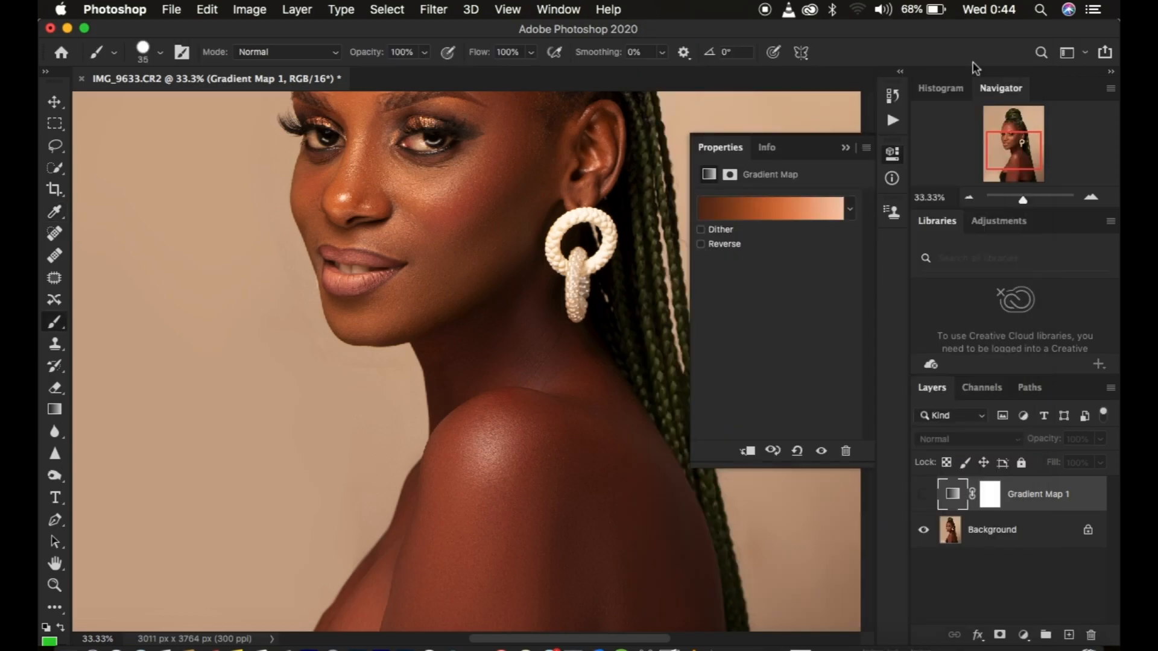
# - Show the Gradient Map layer and set its blend mode to Color
pyautogui.press('super+minus')
pyautogui.press('super+minus')
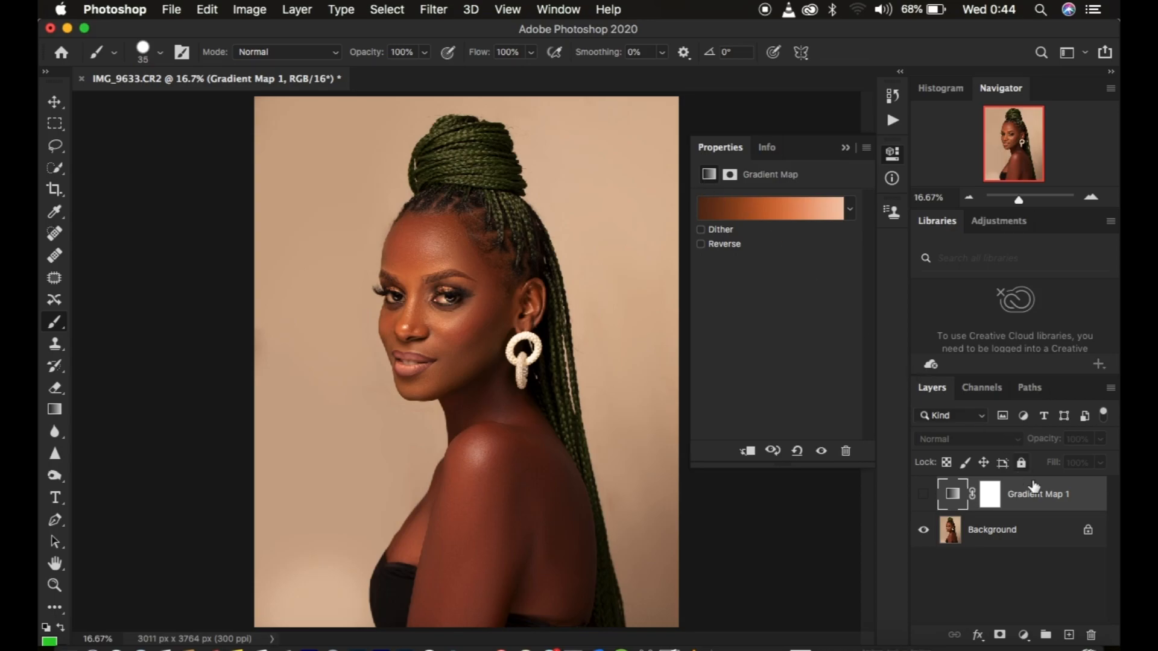
pyautogui.click(924, 495)
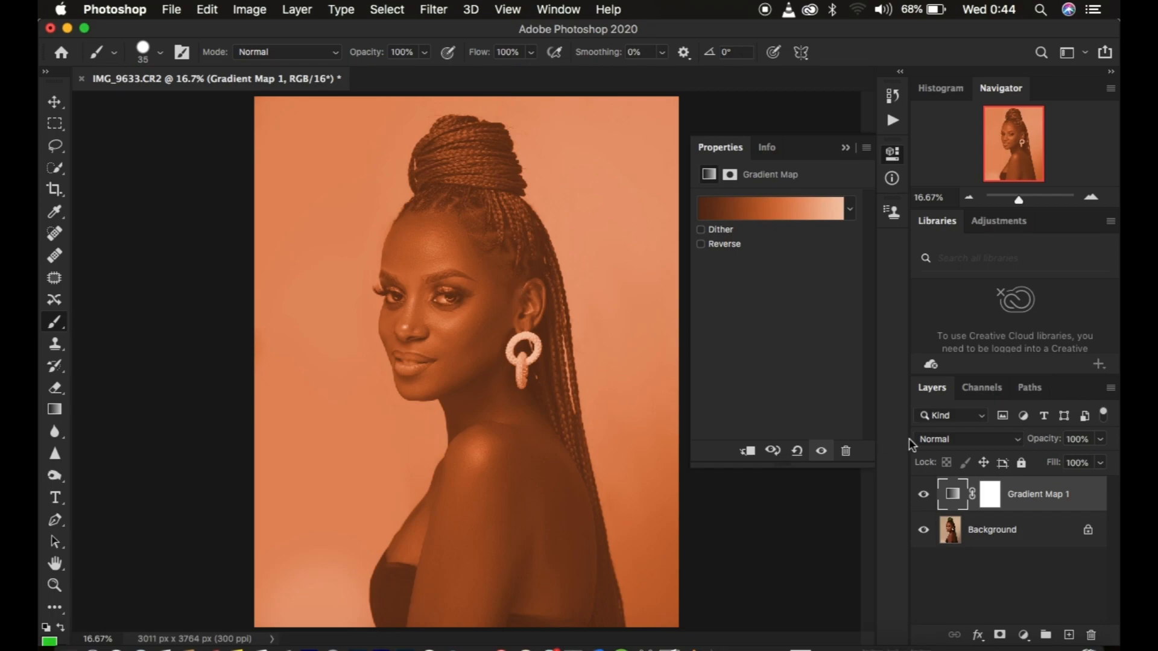
pyautogui.click(945, 443)
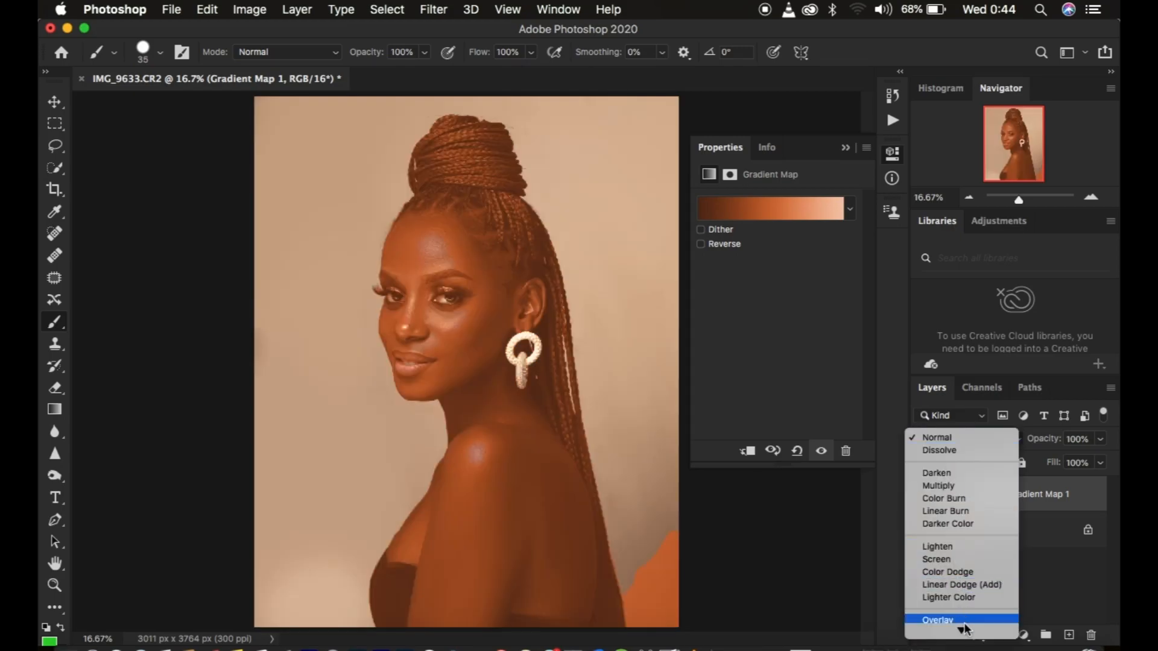
pyautogui.moveTo(963, 629)
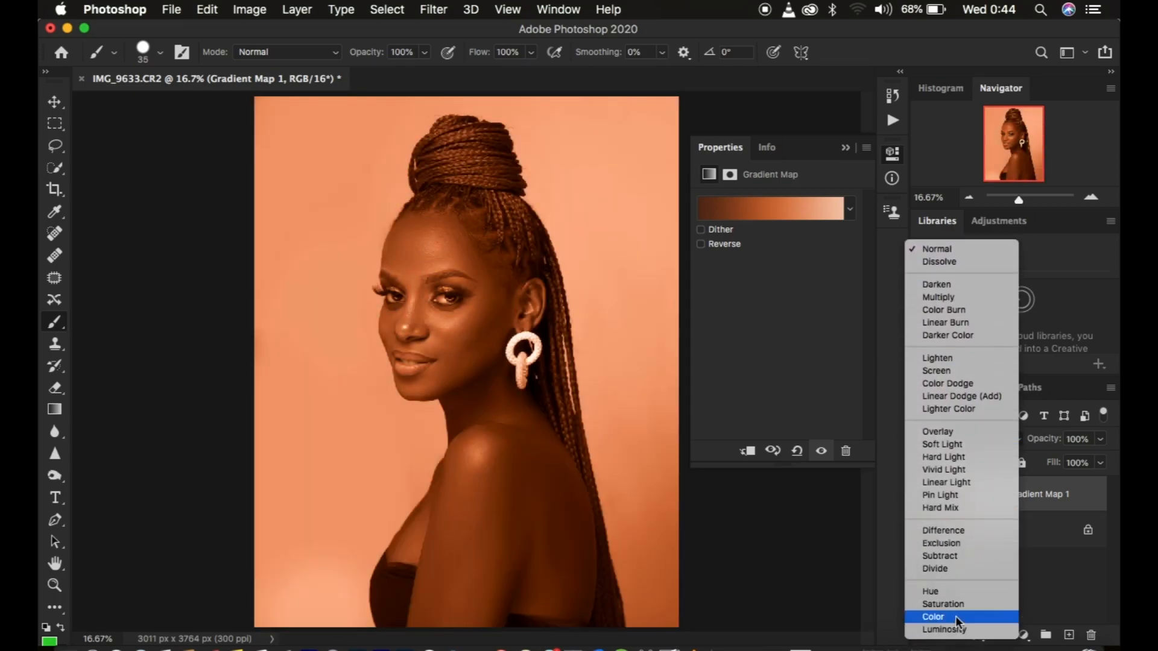
pyautogui.click(956, 616)
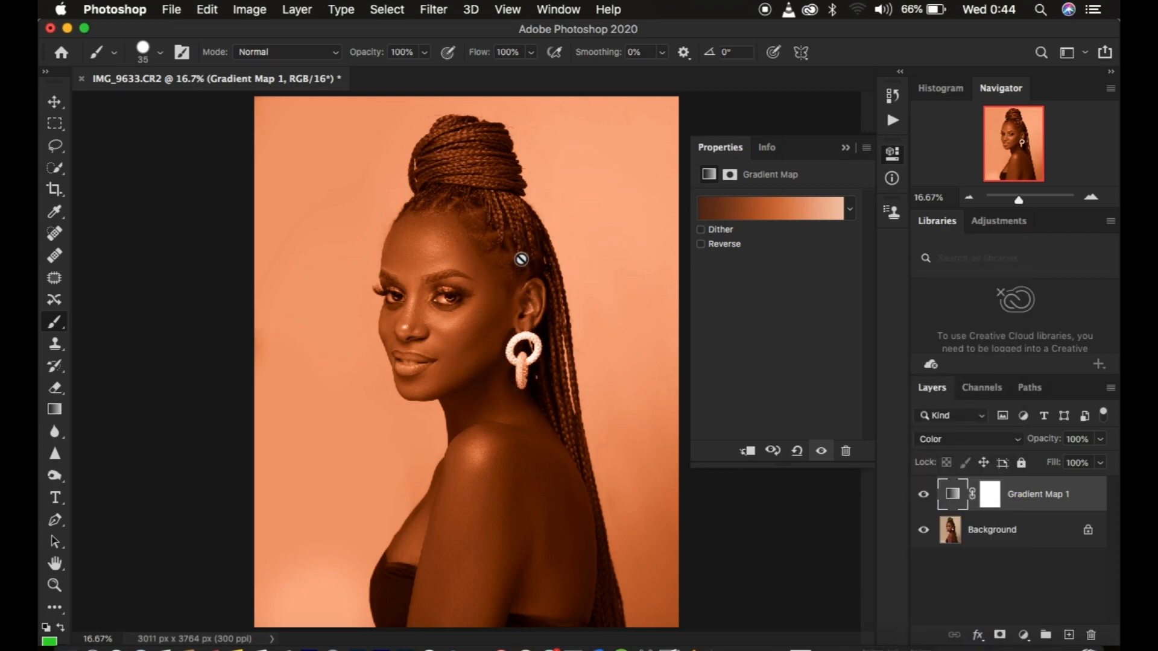
# - Lower the Gradient Map layer's opacity to 37%
pyautogui.click(846, 147)
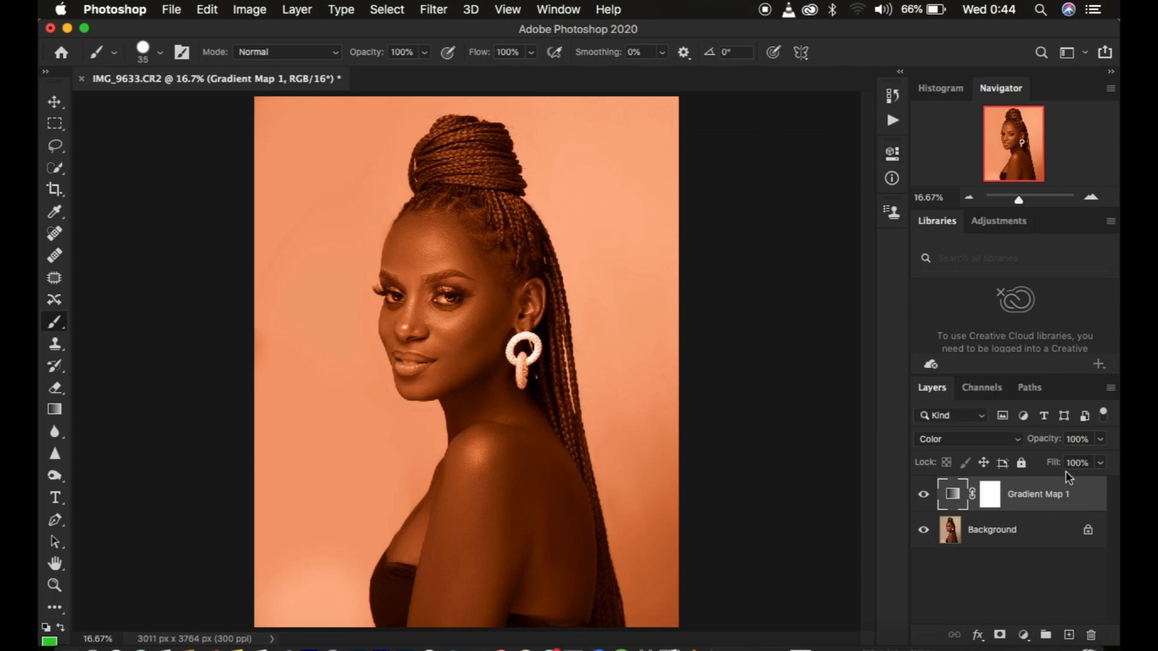
pyautogui.moveTo(1050, 441)
pyautogui.mouseDown()
pyautogui.moveTo(1000, 447)
pyautogui.moveTo(1044, 442)
pyautogui.mouseUp()
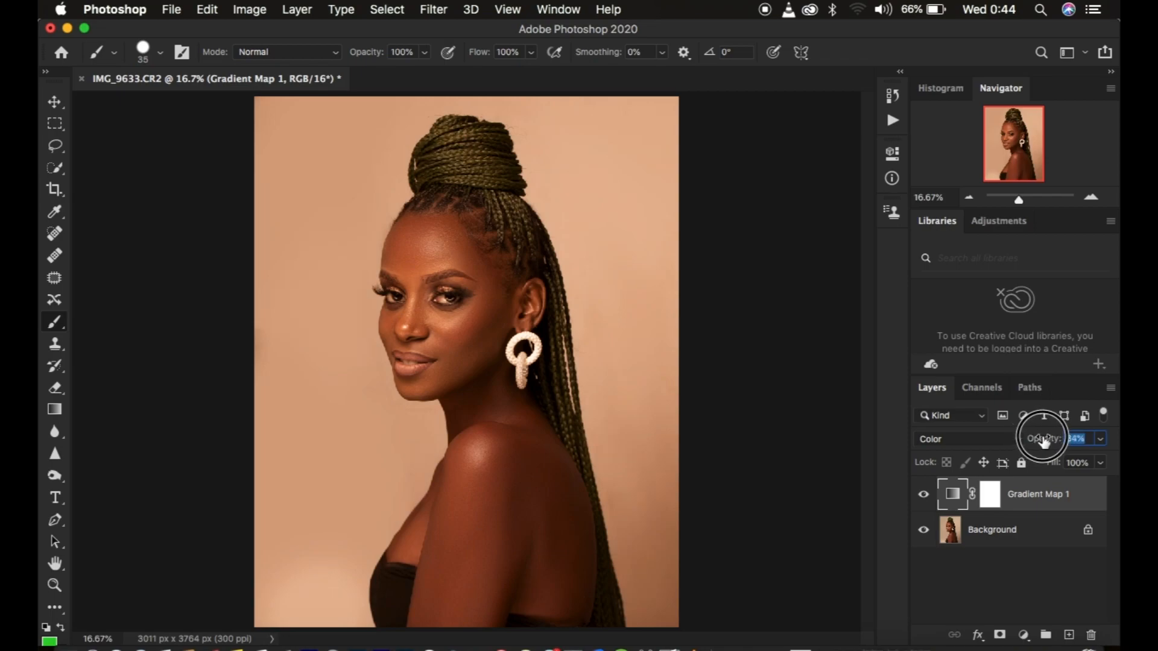
pyautogui.moveTo(1044, 442); pyautogui.dragTo(1047, 442)
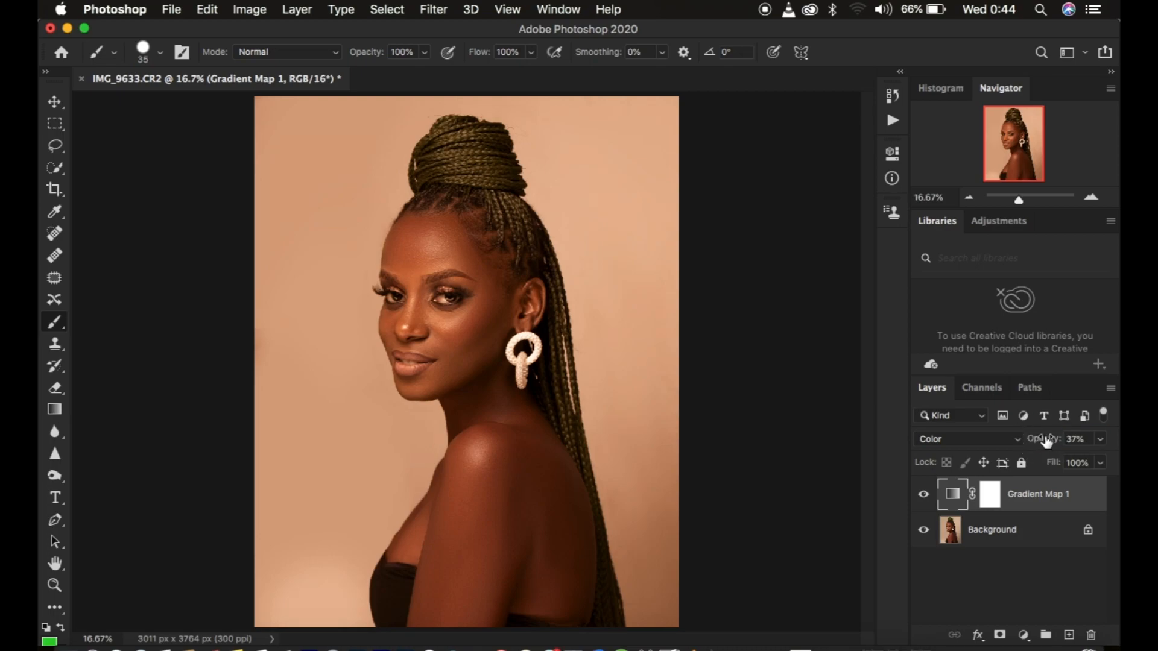
# - Invert the Gradient Map layer's mask to black and set the brush hardness to 0%
pyautogui.click(989, 498)
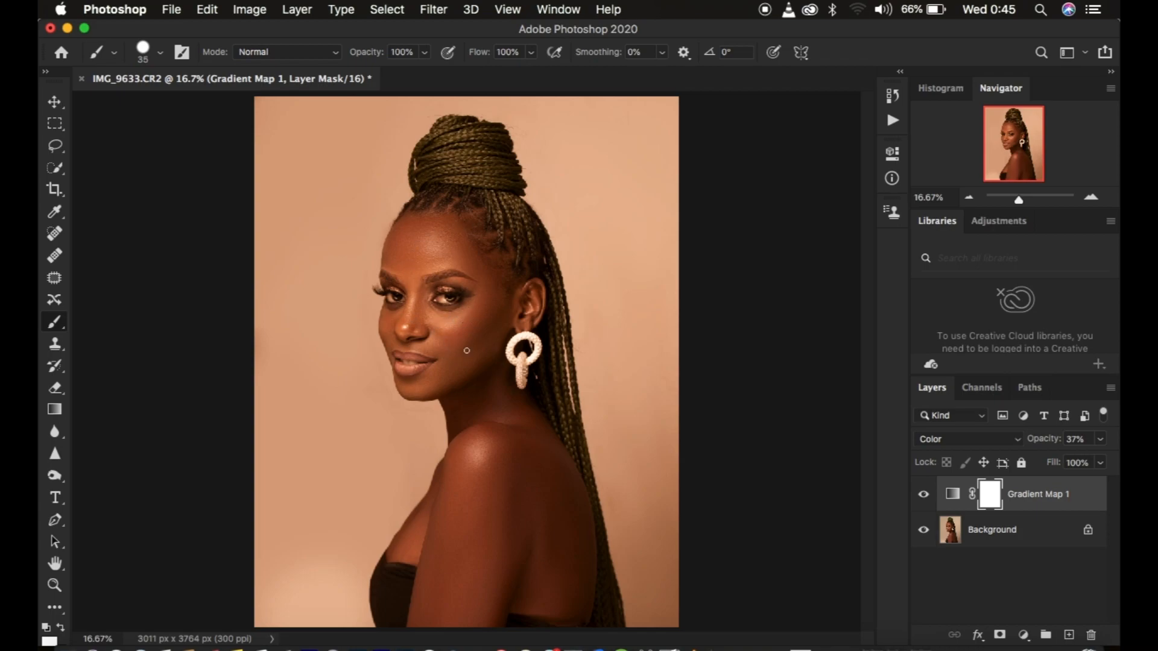
pyautogui.press('super+i')
pyautogui.click(159, 52)
pyautogui.moveTo(192, 140); pyautogui.dragTo(75, 140)
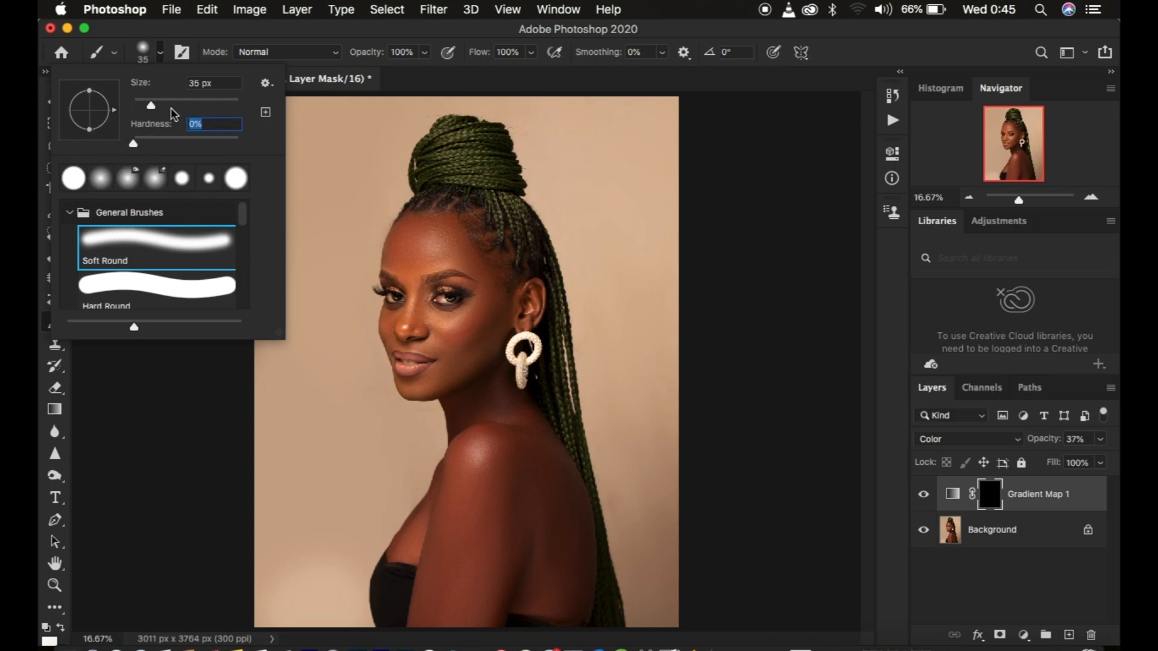
# - Paint the Gradient Map layer's mask white over the face, neck, shoulder, arm and back with an enlarged soft brush
pyautogui.click(354, 31)
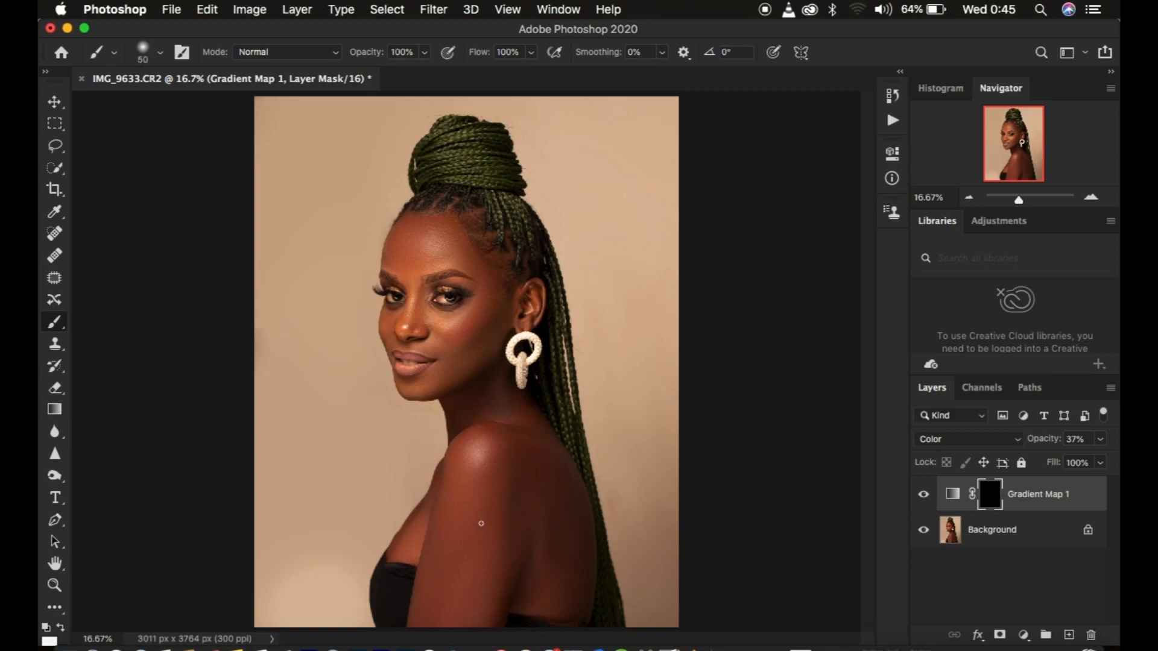
pyautogui.press(']')
pyautogui.press(']')
pyautogui.press(']')
pyautogui.press(']')
pyautogui.press(']')
pyautogui.press(']')
pyautogui.press(']')
pyautogui.press(']')
pyautogui.press(']')
pyautogui.press(']')
pyautogui.moveTo(478, 495)
pyautogui.mouseDown()
pyautogui.moveTo(444, 599)
pyautogui.moveTo(450, 549)
pyautogui.moveTo(476, 507)
pyautogui.moveTo(471, 545)
pyautogui.moveTo(462, 591)
pyautogui.moveTo(466, 471)
pyautogui.moveTo(508, 559)
pyautogui.moveTo(521, 568)
pyautogui.moveTo(531, 525)
pyautogui.moveTo(536, 575)
pyautogui.moveTo(562, 554)
pyautogui.moveTo(524, 462)
pyautogui.moveTo(542, 470)
pyautogui.moveTo(497, 408)
pyautogui.moveTo(488, 423)
pyautogui.moveTo(475, 408)
pyautogui.moveTo(519, 420)
pyautogui.moveTo(567, 476)
pyautogui.moveTo(560, 597)
pyautogui.moveTo(511, 530)
pyautogui.moveTo(469, 511)
pyautogui.moveTo(416, 556)
pyautogui.moveTo(498, 419)
pyautogui.moveTo(488, 425)
pyautogui.moveTo(471, 396)
pyautogui.moveTo(484, 417)
pyautogui.moveTo(487, 338)
pyautogui.moveTo(473, 346)
pyautogui.moveTo(504, 298)
pyautogui.moveTo(483, 361)
pyautogui.moveTo(490, 267)
pyautogui.moveTo(426, 239)
pyautogui.moveTo(433, 222)
pyautogui.moveTo(424, 258)
pyautogui.moveTo(409, 261)
pyautogui.moveTo(420, 236)
pyautogui.moveTo(482, 260)
pyautogui.moveTo(498, 332)
pyautogui.moveTo(511, 313)
pyautogui.moveTo(523, 319)
pyautogui.moveTo(400, 315)
pyautogui.moveTo(397, 256)
pyautogui.moveTo(481, 269)
pyautogui.moveTo(429, 223)
pyautogui.moveTo(530, 297)
pyautogui.moveTo(473, 349)
pyautogui.moveTo(417, 334)
pyautogui.moveTo(390, 346)
pyautogui.moveTo(445, 362)
pyautogui.moveTo(413, 380)
pyautogui.moveTo(447, 385)
pyautogui.moveTo(463, 406)
pyautogui.moveTo(429, 527)
pyautogui.moveTo(509, 578)
pyautogui.moveTo(559, 517)
pyautogui.moveTo(499, 387)
pyautogui.moveTo(513, 310)
pyautogui.moveTo(455, 222)
pyautogui.moveTo(411, 248)
pyautogui.moveTo(394, 275)
pyautogui.moveTo(474, 270)
pyautogui.moveTo(432, 279)
pyautogui.moveTo(465, 315)
pyautogui.moveTo(403, 329)
pyautogui.moveTo(465, 354)
pyautogui.moveTo(422, 388)
pyautogui.mouseUp()
pyautogui.press('[')
pyautogui.press('[')
# - Toggle the Gradient Map layer's visibility to compare the skin tones before and after, keeping its opacity at 37%
pyautogui.click(922, 496)
pyautogui.click(923, 496)
pyautogui.click(922, 496)
pyautogui.click(923, 496)
pyautogui.press('super+equal')
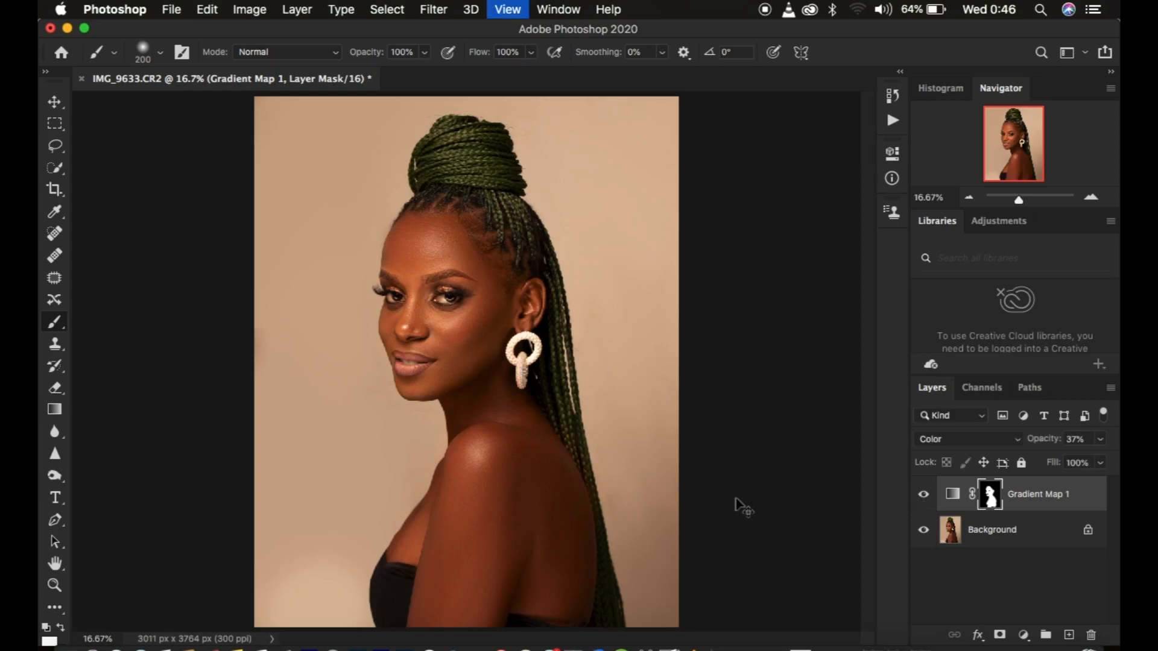
pyautogui.press('super+minus')
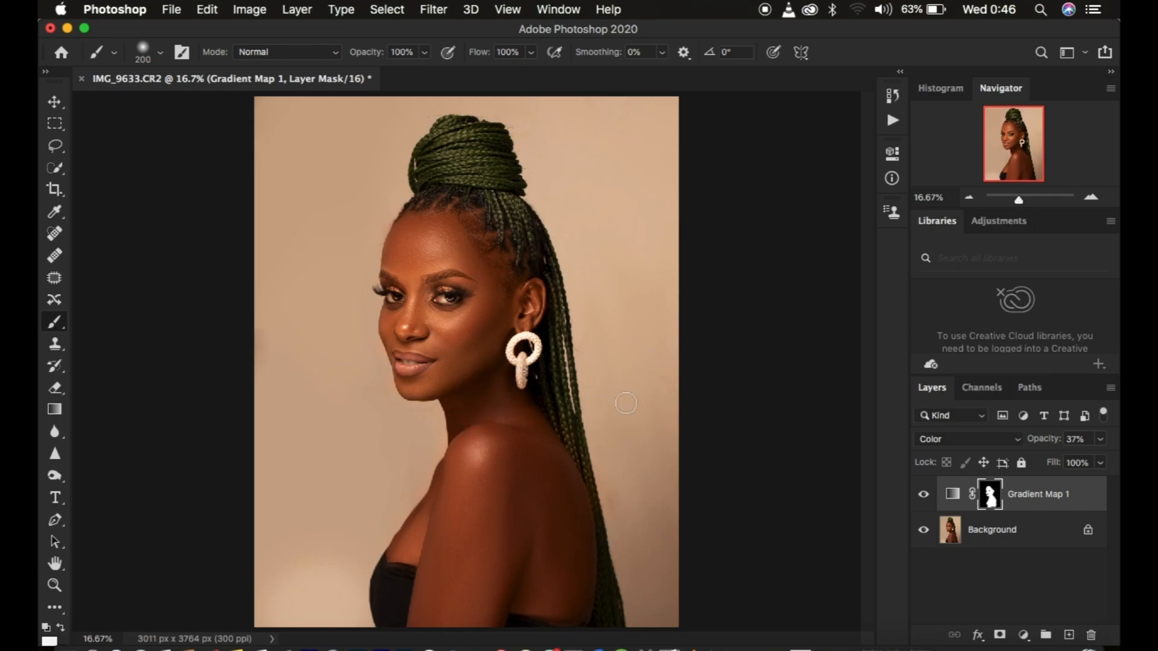
pyautogui.moveTo(1042, 445); pyautogui.dragTo(1050, 447)
# - Add a Brightness/Contrast adjustment layer above the Gradient Map with the contrast set to 9
pyautogui.click(1024, 636)
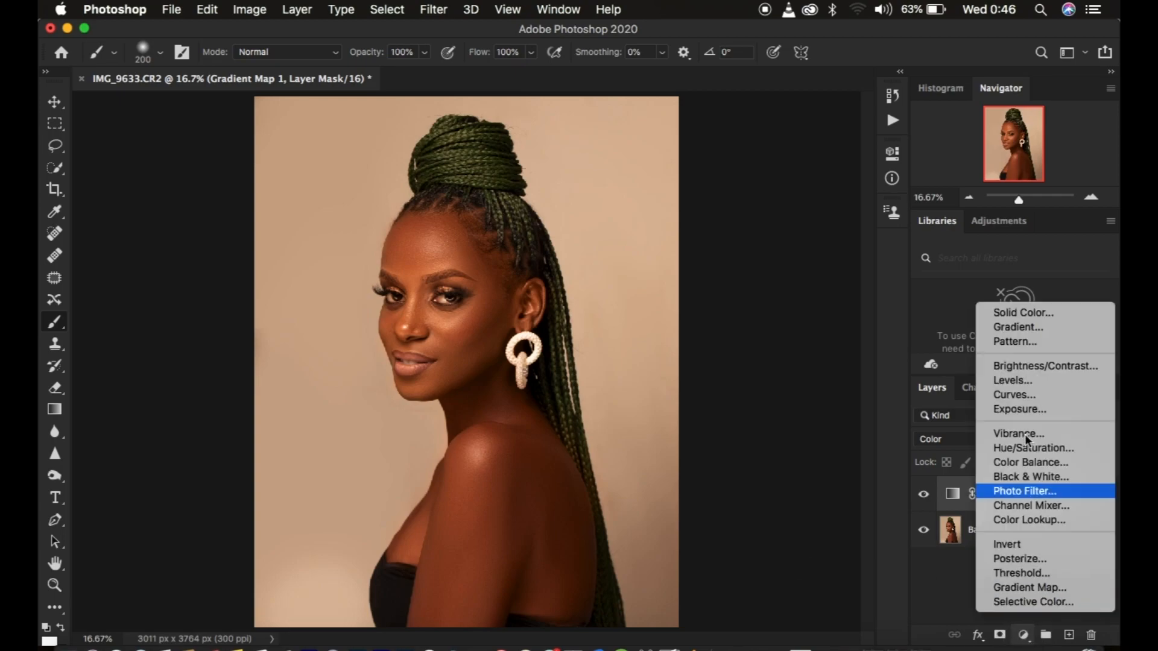
pyautogui.click(1029, 369)
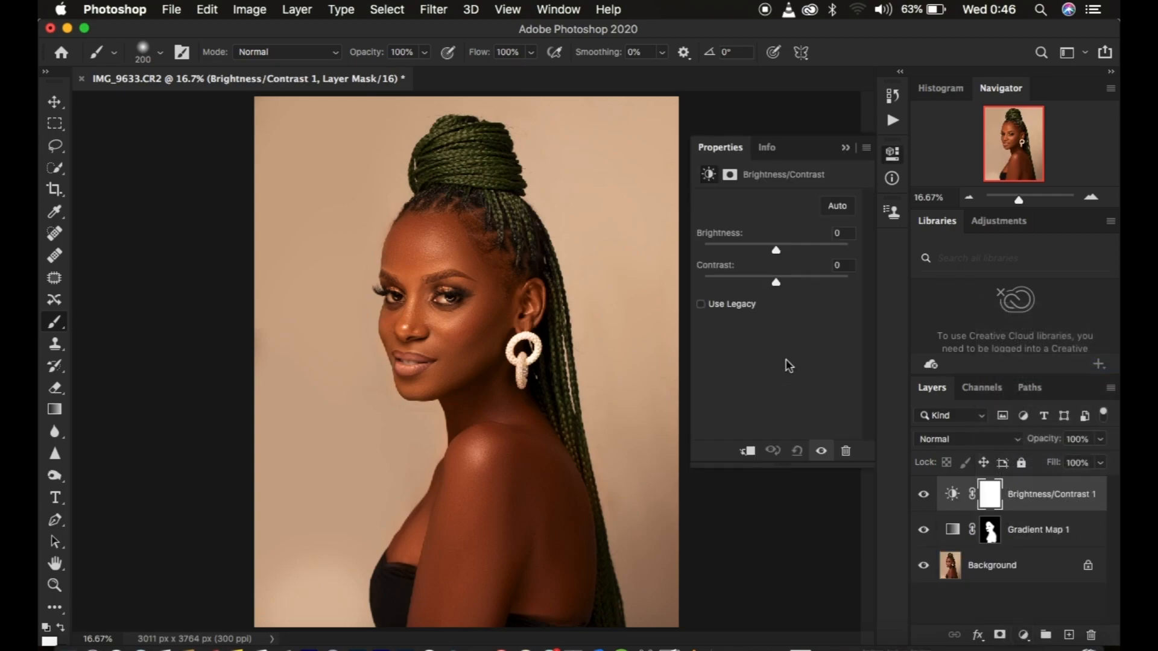
pyautogui.moveTo(781, 282); pyautogui.dragTo(785, 283)
pyautogui.click(845, 147)
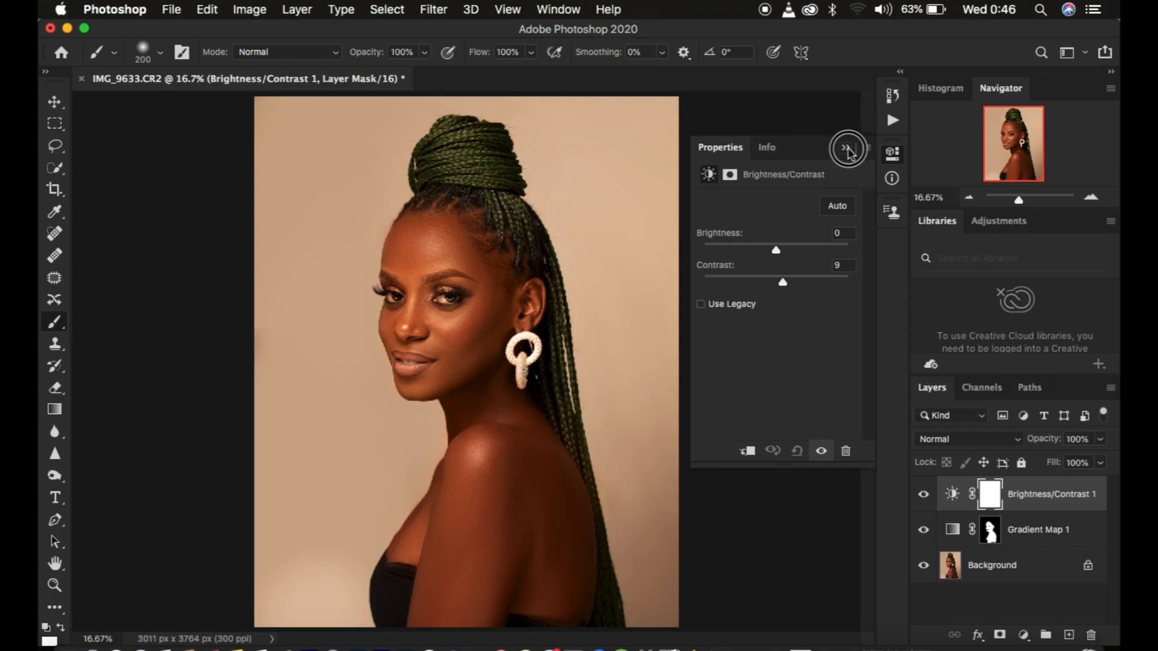
# - Add a Curves adjustment layer and brighten the image by moving the RGB white point to input 186
pyautogui.click(1024, 635)
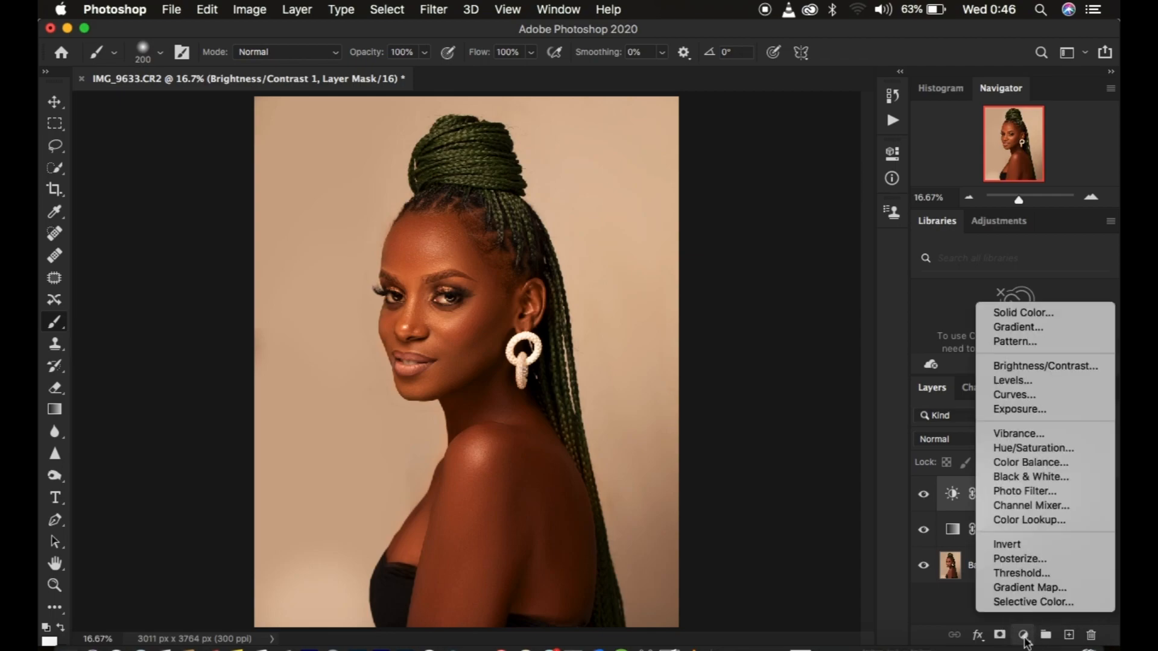
pyautogui.click(1026, 395)
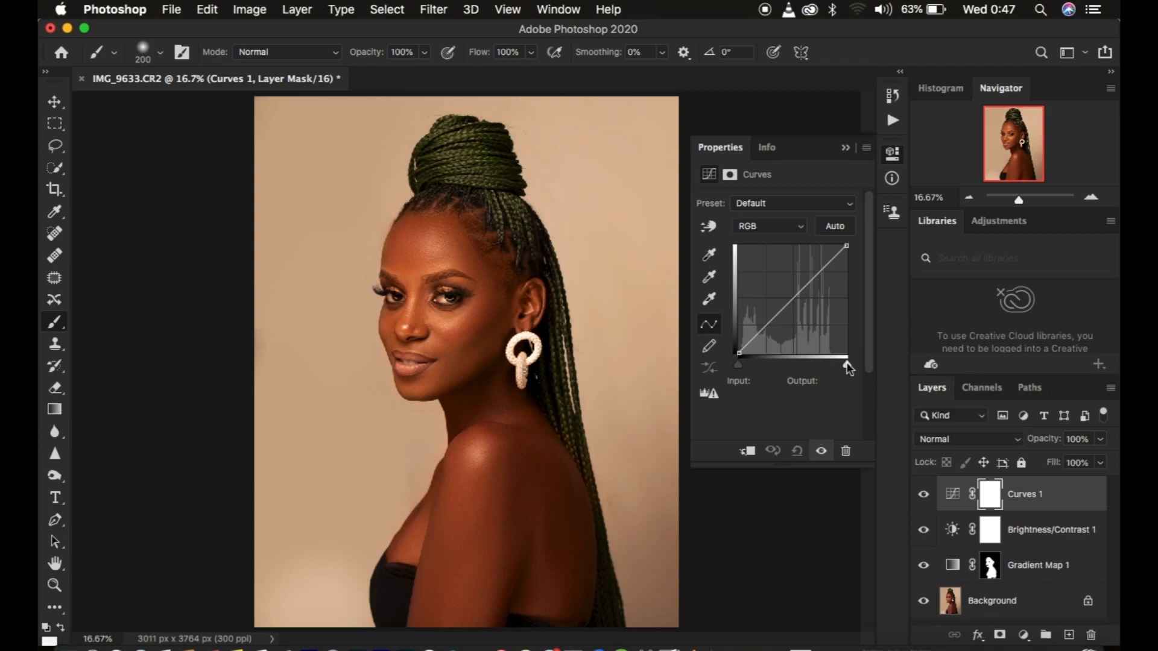
pyautogui.click(845, 367)
pyautogui.moveTo(846, 369); pyautogui.dragTo(818, 368)
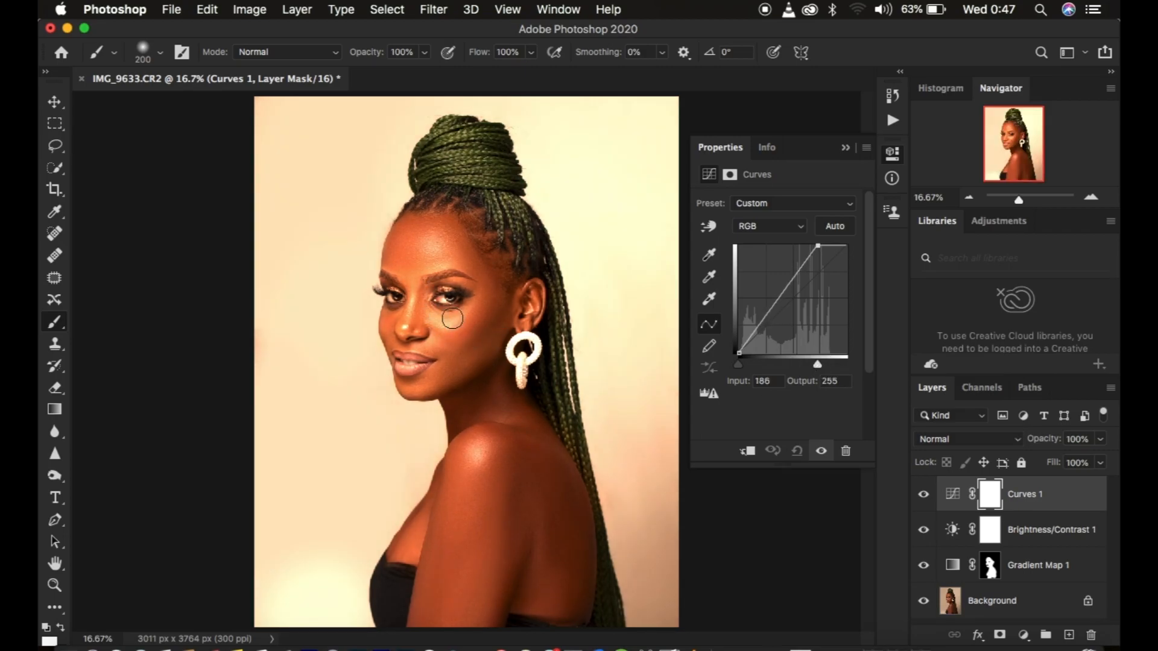
pyautogui.click(845, 148)
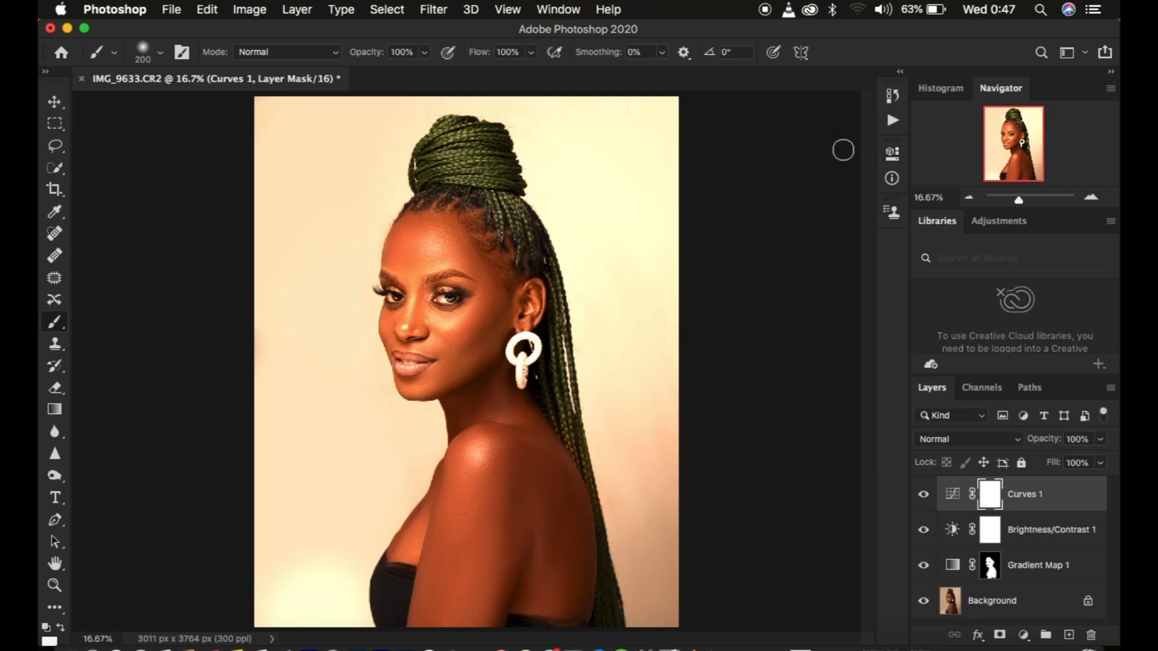
# - Restrict the Curves layer to highlights with Blend If Gray, splitting the underlying layer's black slider to 131 / 255
pyautogui.click(1078, 503)
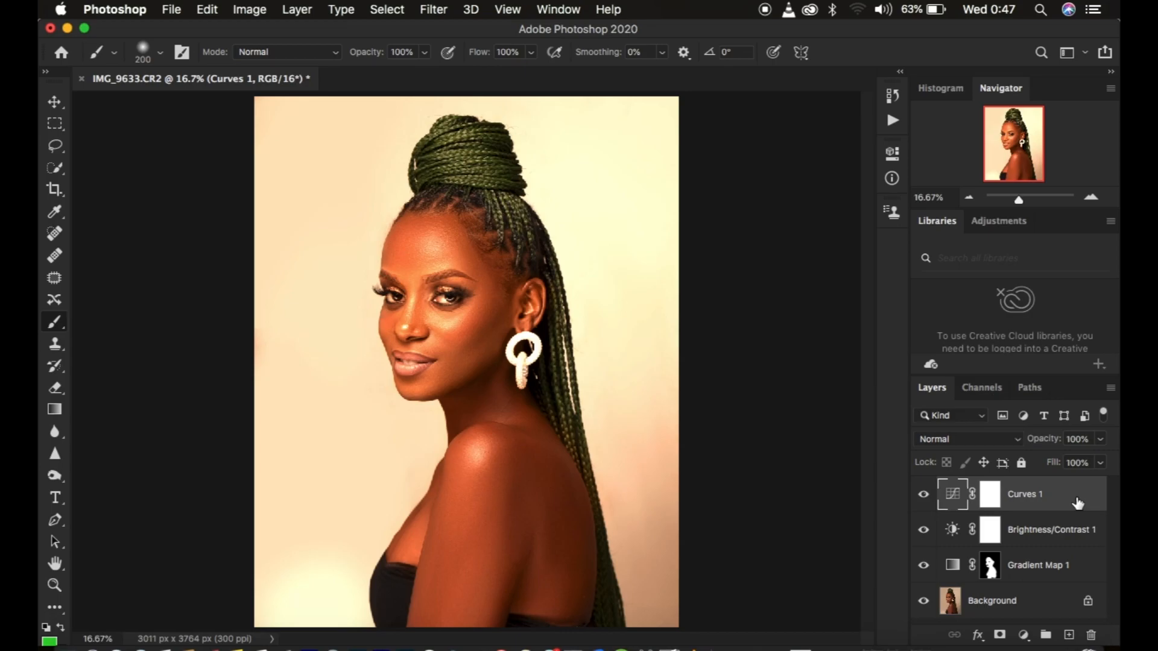
pyautogui.doubleClick(1078, 503)
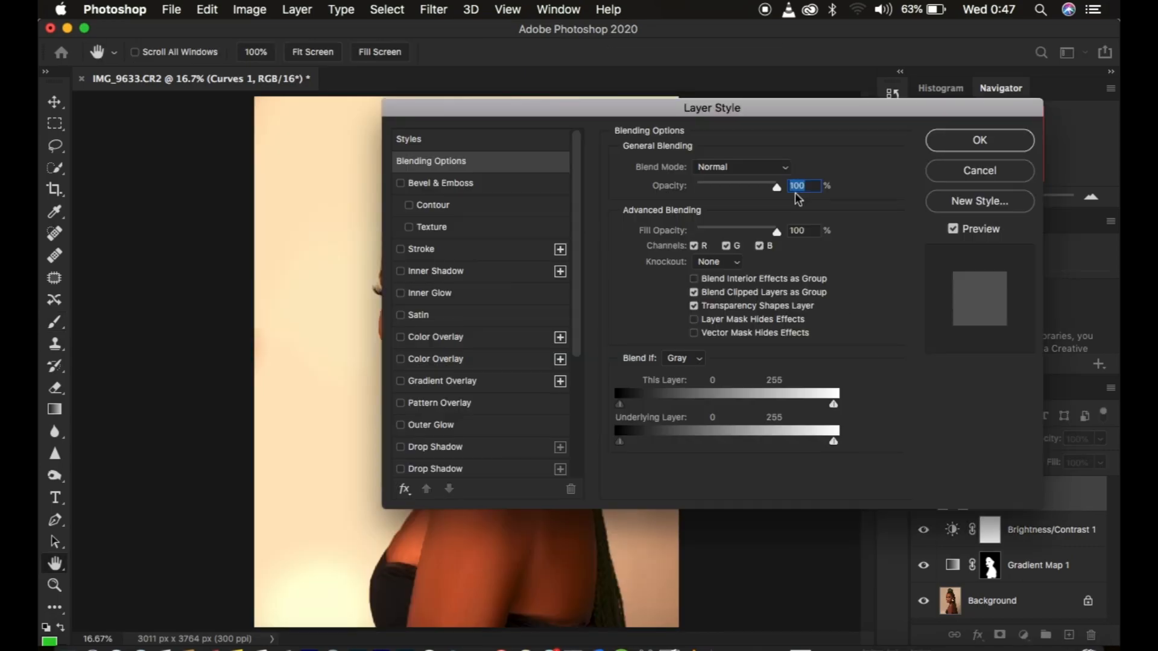
pyautogui.moveTo(736, 112); pyautogui.dragTo(932, 112)
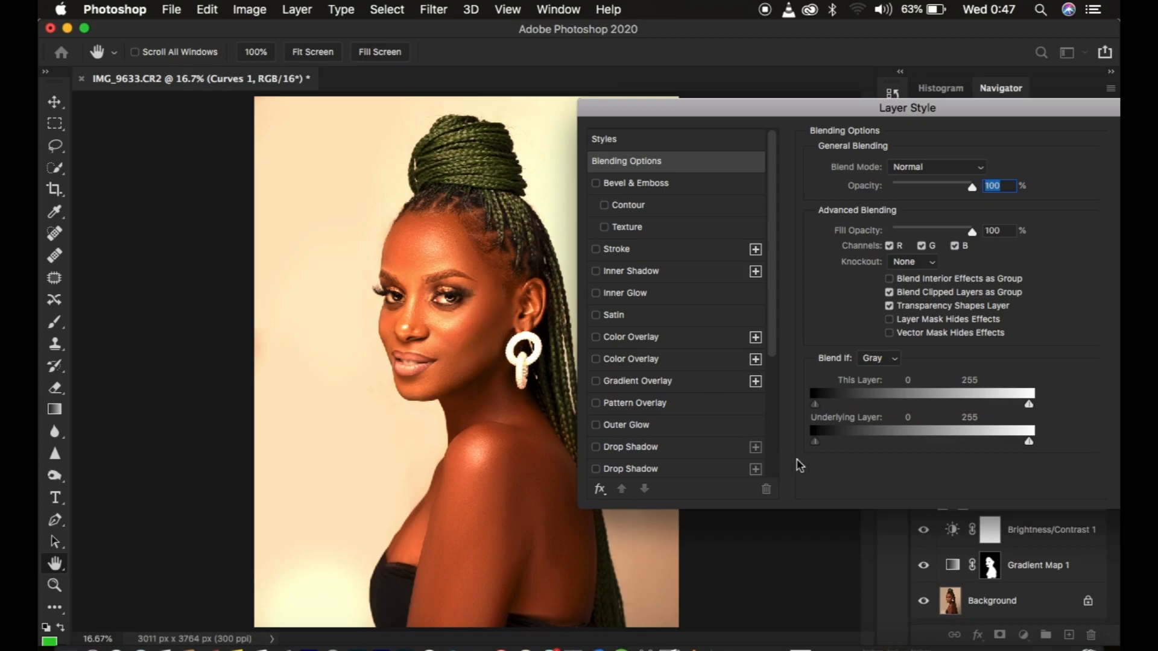
pyautogui.click(874, 359)
pyautogui.click(874, 358)
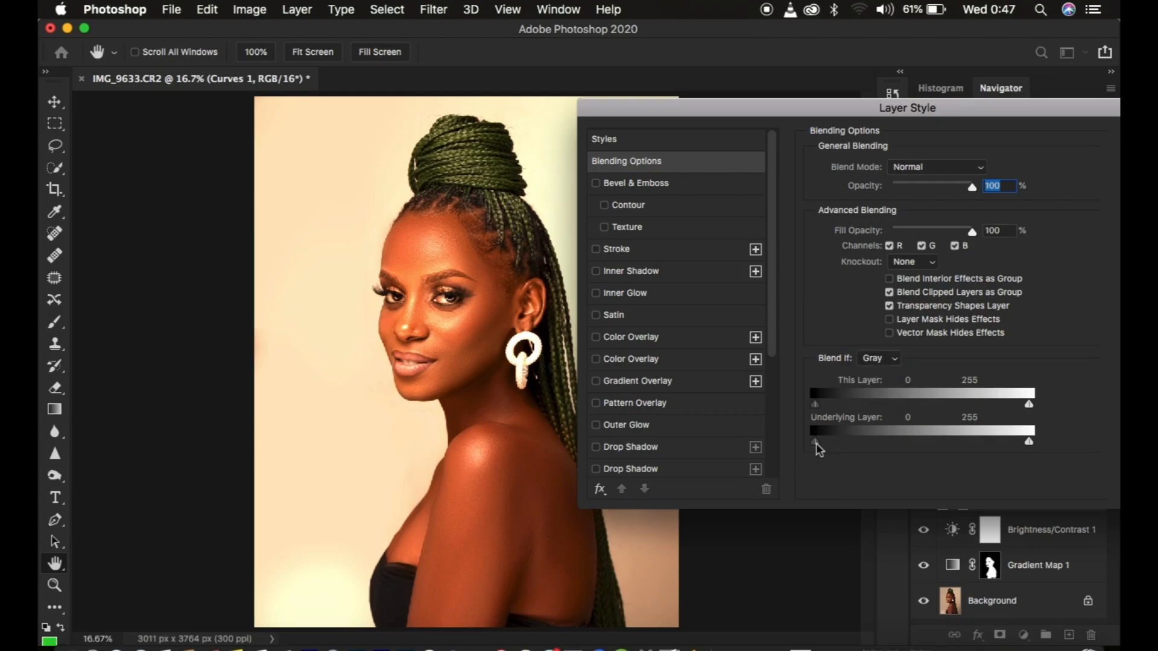
pyautogui.moveTo(816, 444); pyautogui.dragTo(927, 454)
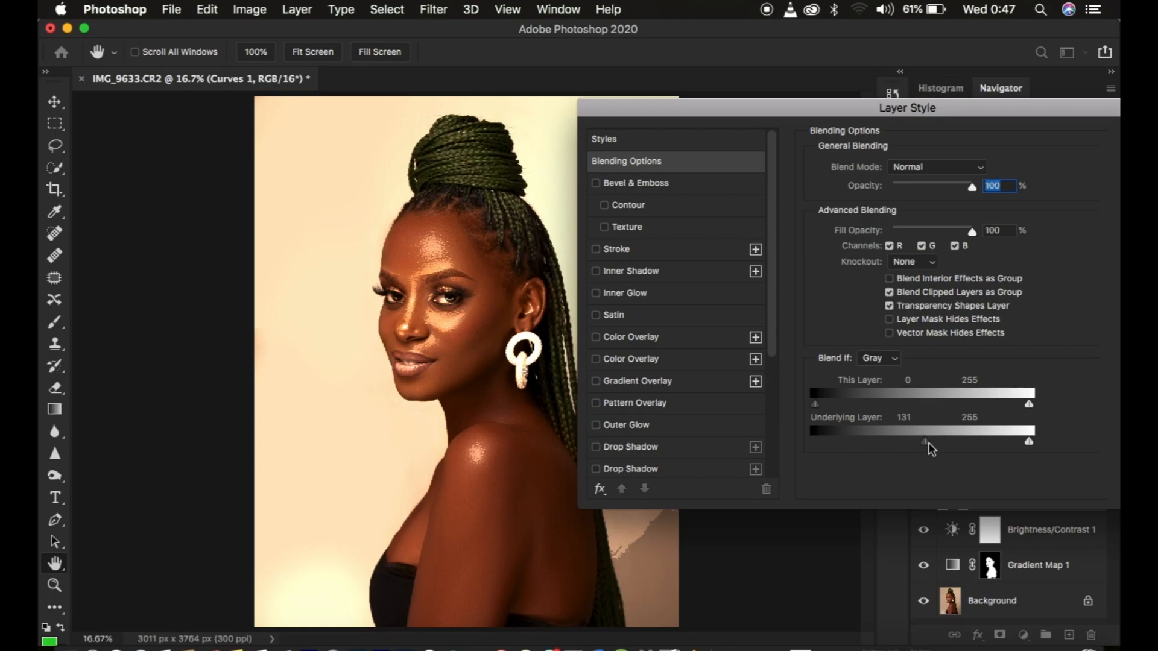
pyautogui.moveTo(929, 444); pyautogui.dragTo(1101, 470)
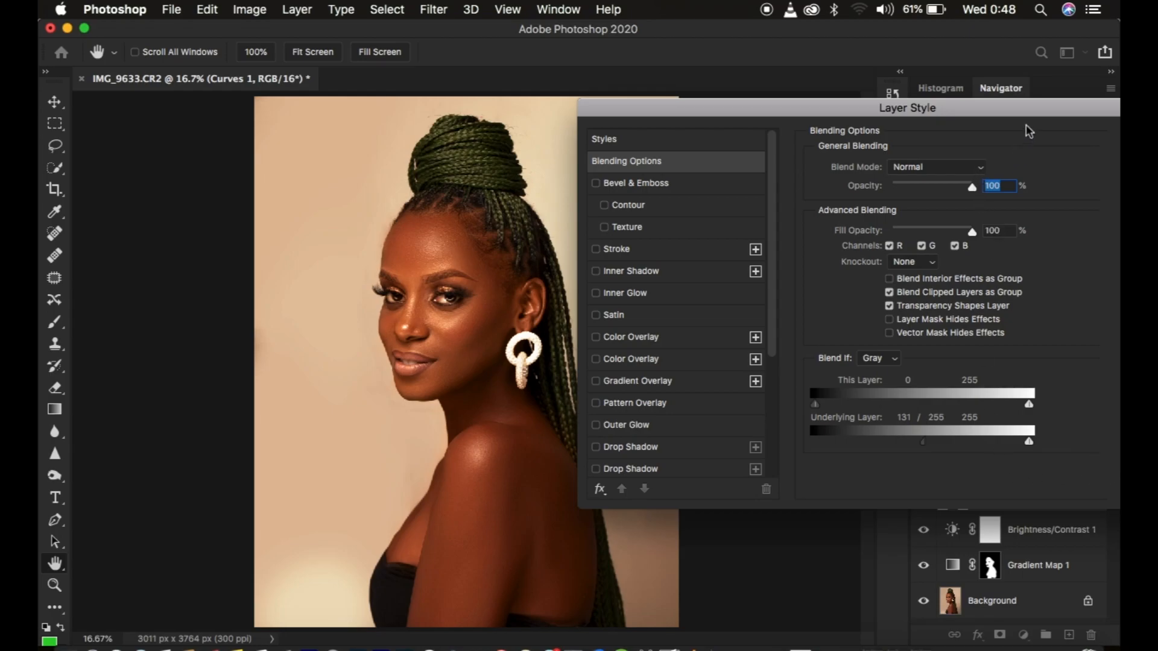
pyautogui.moveTo(1014, 111); pyautogui.dragTo(782, 120)
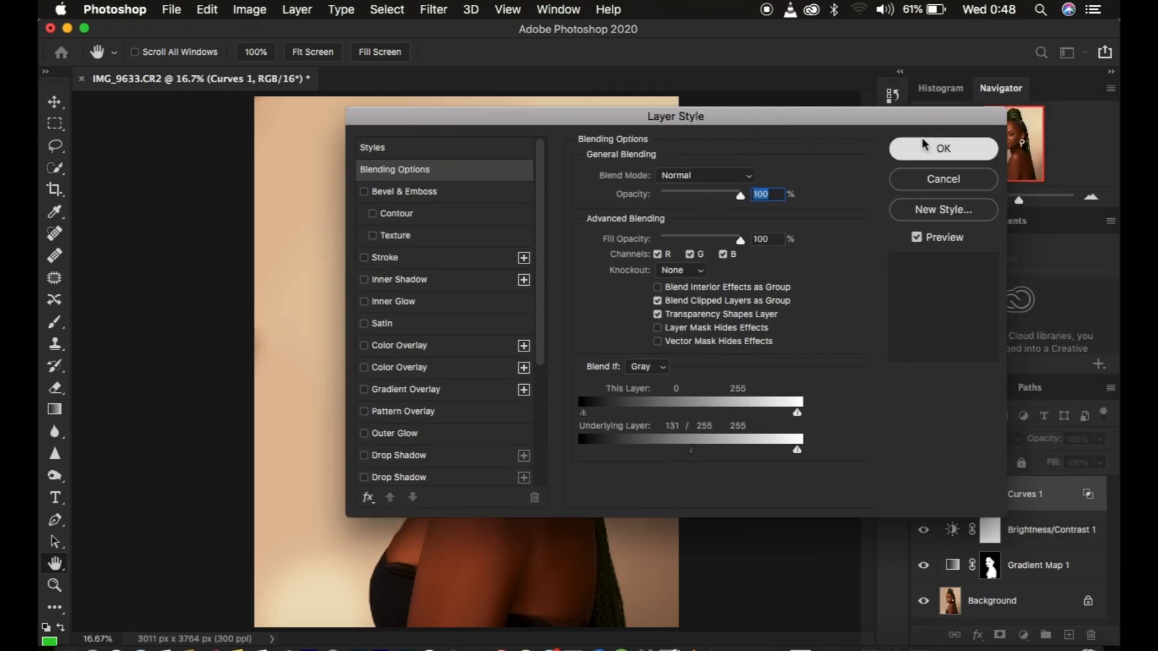
pyautogui.press('Return')
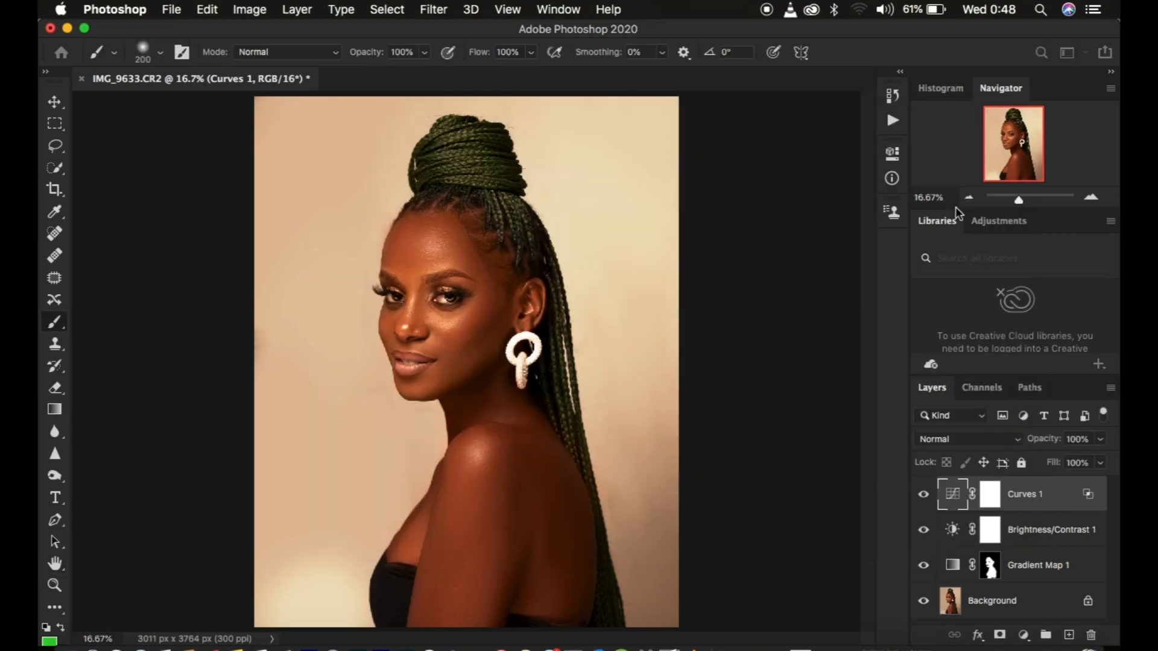
# - Invert the Curves layer's mask to black and paint white over the shoulder and forehead highlights with a large soft brush
pyautogui.click(990, 496)
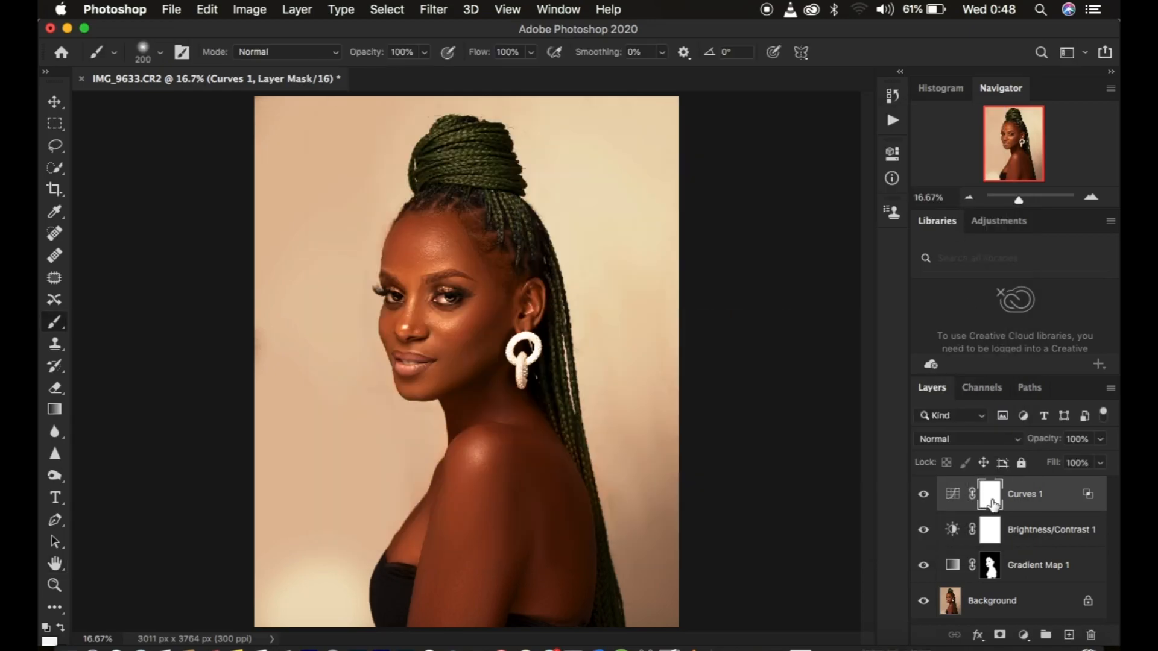
pyautogui.press('super+i')
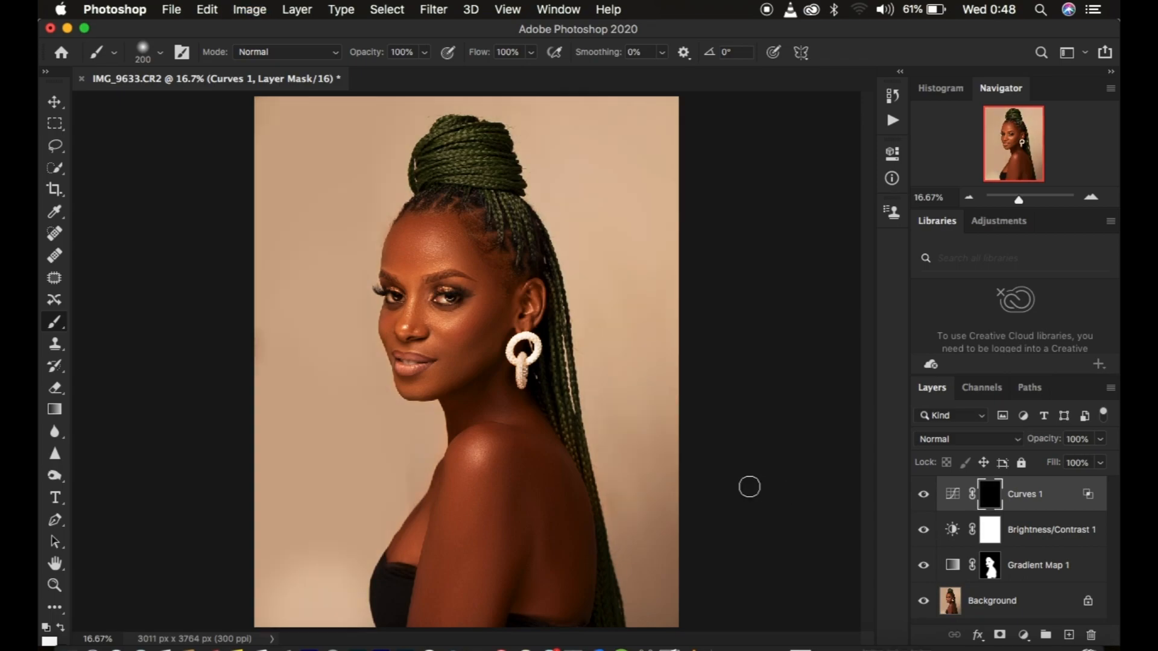
pyautogui.press(']')
pyautogui.press(']')
pyautogui.press(']')
pyautogui.press(']')
pyautogui.press(']')
pyautogui.press(']')
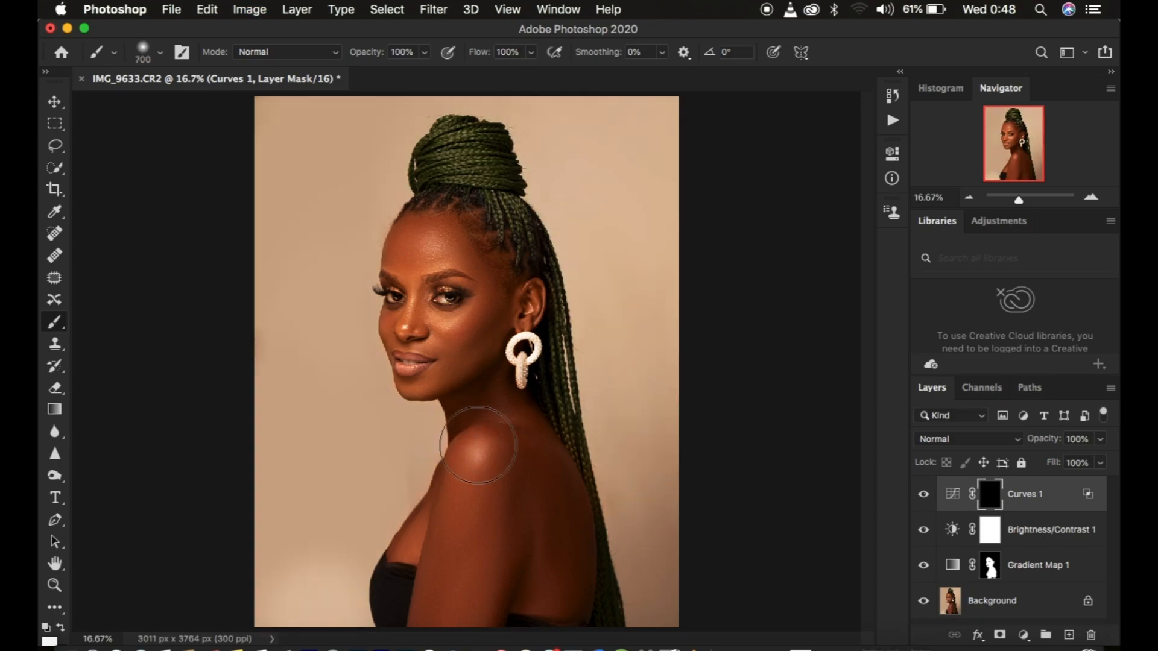
pyautogui.press(']')
pyautogui.press(']')
pyautogui.press(']')
pyautogui.click(482, 464)
pyautogui.press('[')
pyautogui.press('[')
pyautogui.press('[')
pyautogui.press('[')
pyautogui.press('[')
pyautogui.moveTo(477, 464)
pyautogui.mouseDown()
pyautogui.moveTo(426, 349)
pyautogui.moveTo(460, 302)
pyautogui.moveTo(437, 235)
pyautogui.mouseUp()
# - Paint the Curves mask white over the nose, mouth, chin and shoulder highlights with a 250 px soft brush
pyautogui.press('[')
pyautogui.press('[')
pyautogui.press('[')
pyautogui.moveTo(413, 311); pyautogui.dragTo(413, 299)
pyautogui.click(435, 366)
pyautogui.moveTo(435, 366); pyautogui.dragTo(419, 380)
pyautogui.moveTo(480, 450); pyautogui.dragTo(482, 480)
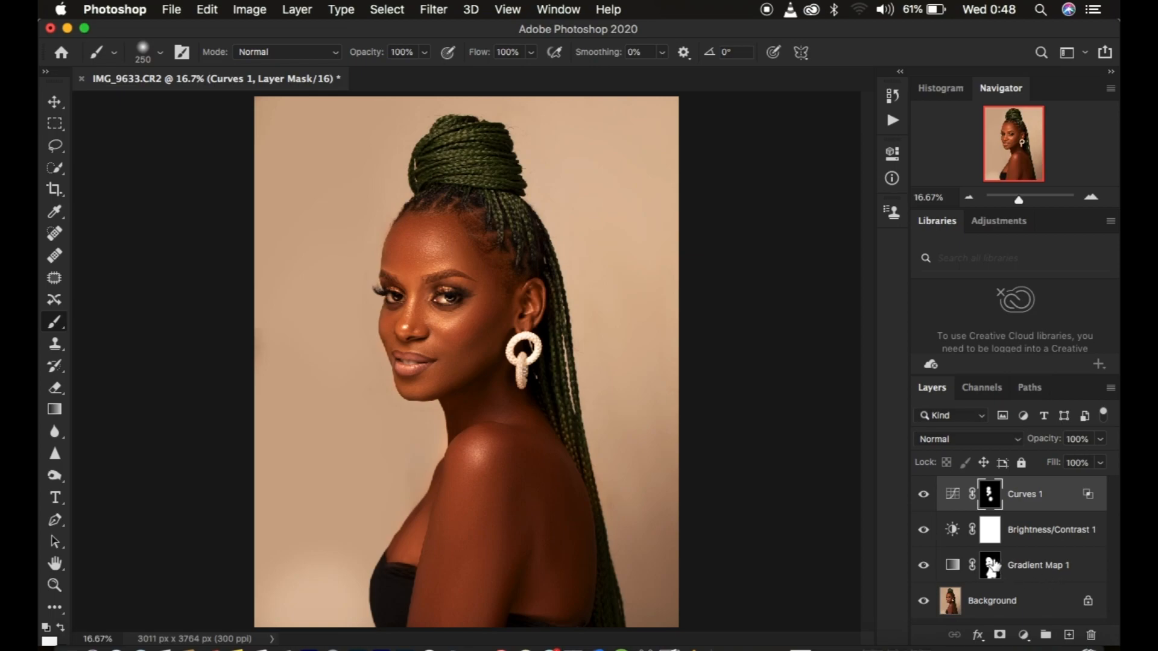
# - Compare the original Background with the retouched portrait by repeatedly hiding and showing all adjustment layers
pyautogui.click(924, 602)
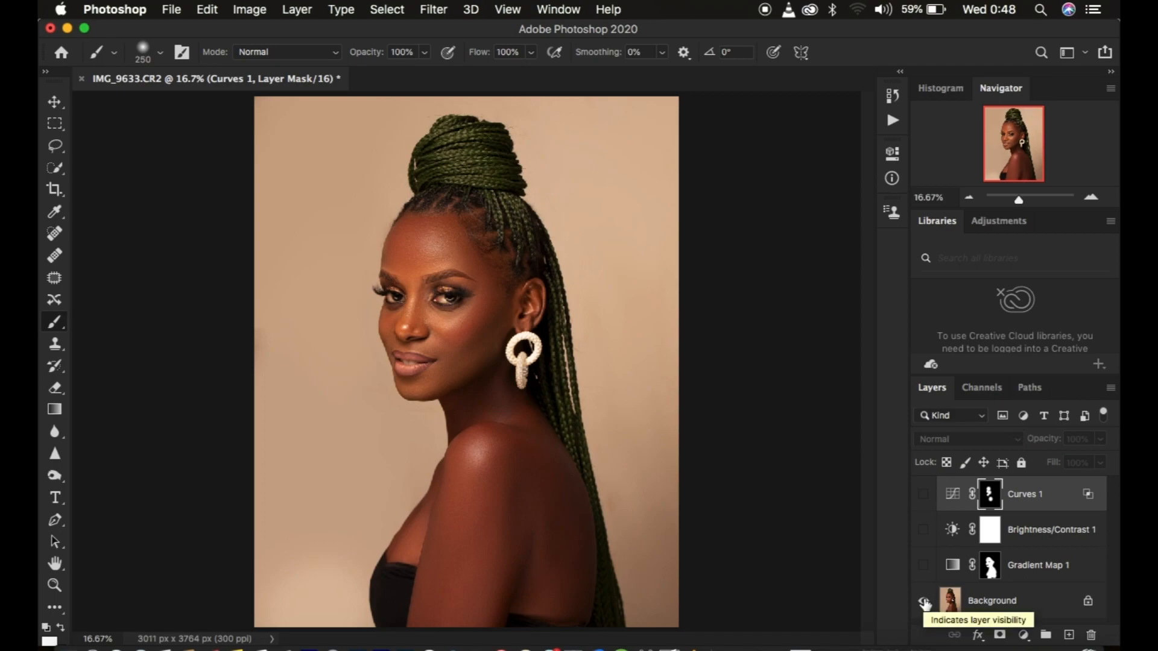
pyautogui.keyDown('alt'); pyautogui.click(924, 603); pyautogui.keyUp('alt')
pyautogui.keyDown('alt'); pyautogui.click(924, 603); pyautogui.keyUp('alt')
pyautogui.keyDown('alt'); pyautogui.click(925, 603); pyautogui.keyUp('alt')
pyautogui.keyDown('alt'); pyautogui.click(925, 604); pyautogui.keyUp('alt')
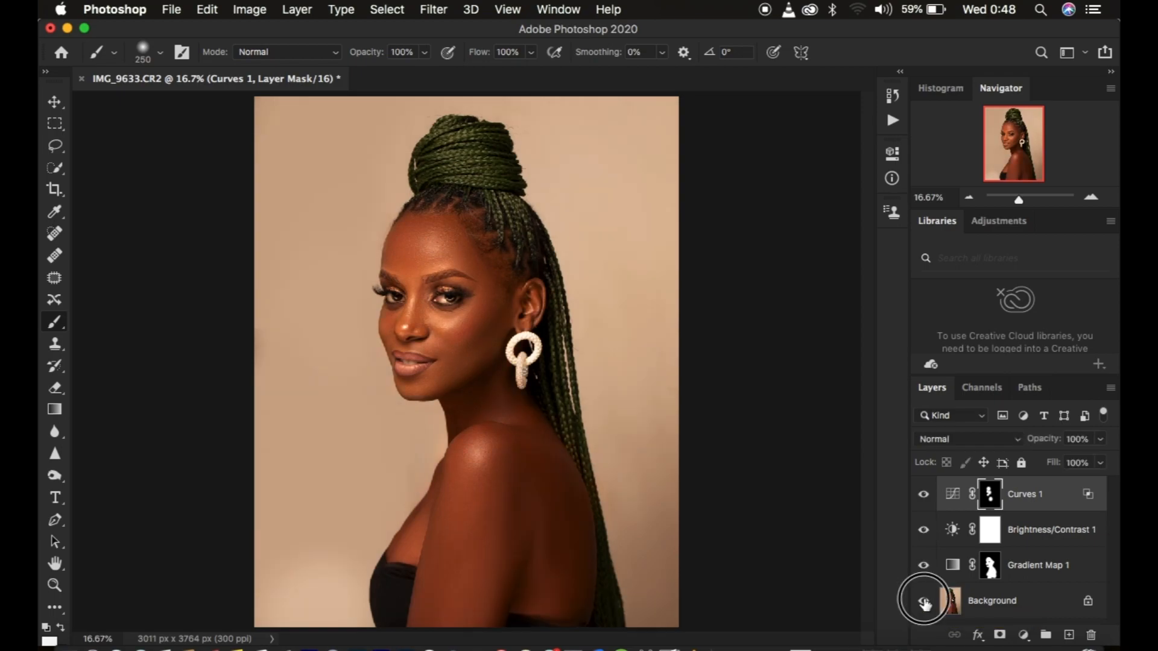
pyautogui.keyDown('alt'); pyautogui.click(925, 603); pyautogui.keyUp('alt')
pyautogui.keyDown('alt'); pyautogui.click(925, 603); pyautogui.keyUp('alt')
pyautogui.keyDown('alt'); pyautogui.click(925, 603); pyautogui.keyUp('alt')
pyautogui.keyDown('alt'); pyautogui.click(925, 603); pyautogui.keyUp('alt')
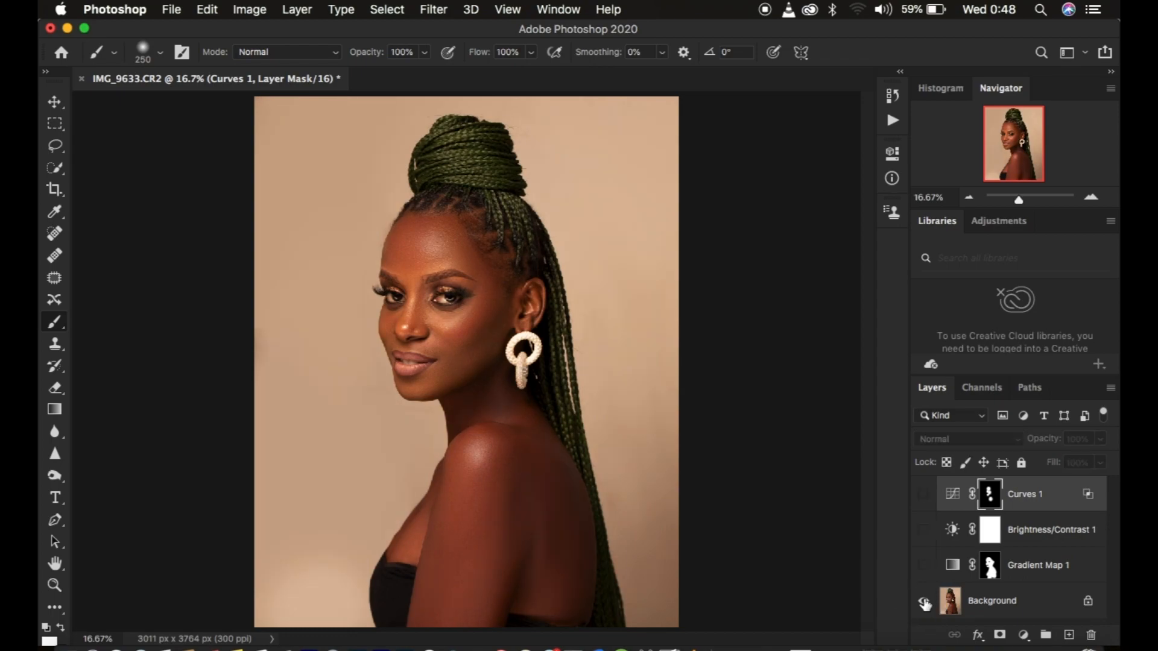
pyautogui.keyDown('alt'); pyautogui.click(924, 603); pyautogui.keyUp('alt')
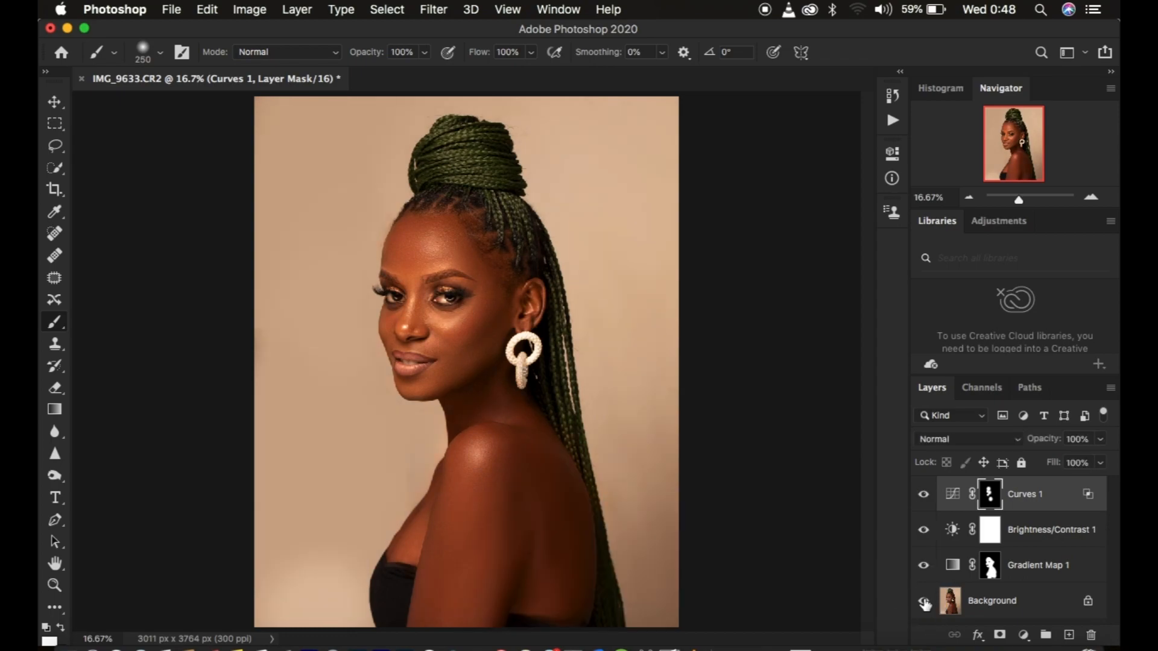